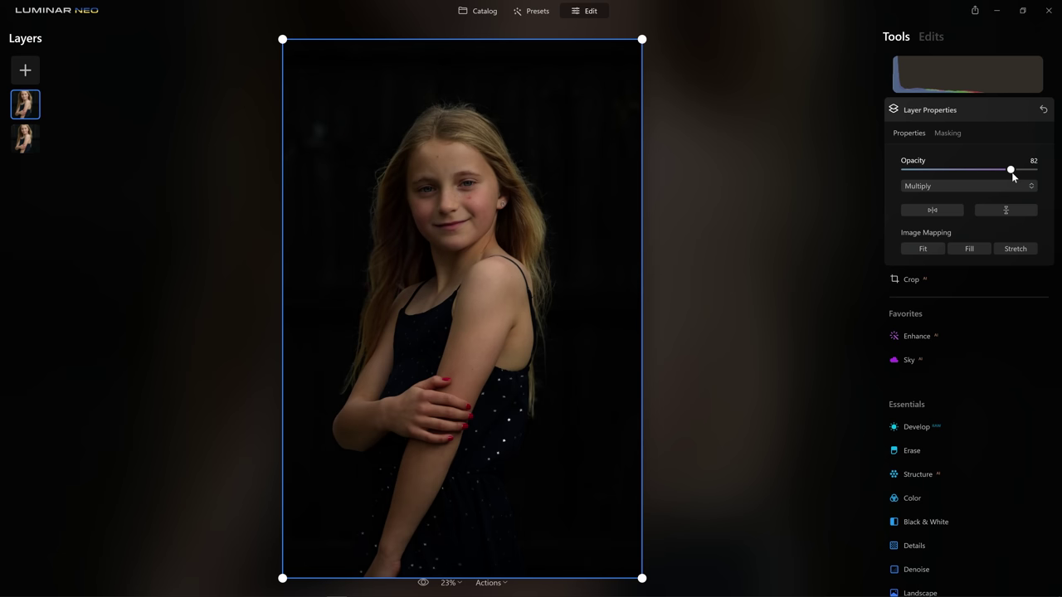
Step: Lower the Multiply layer's opacity to 74, and fill and invert its mask so the darkening is hidden
mouse_move(1001, 175)
mouse_down()
mouse_move(908, 171)
mouse_move(1001, 179)
mouse_up()
click(957, 133)
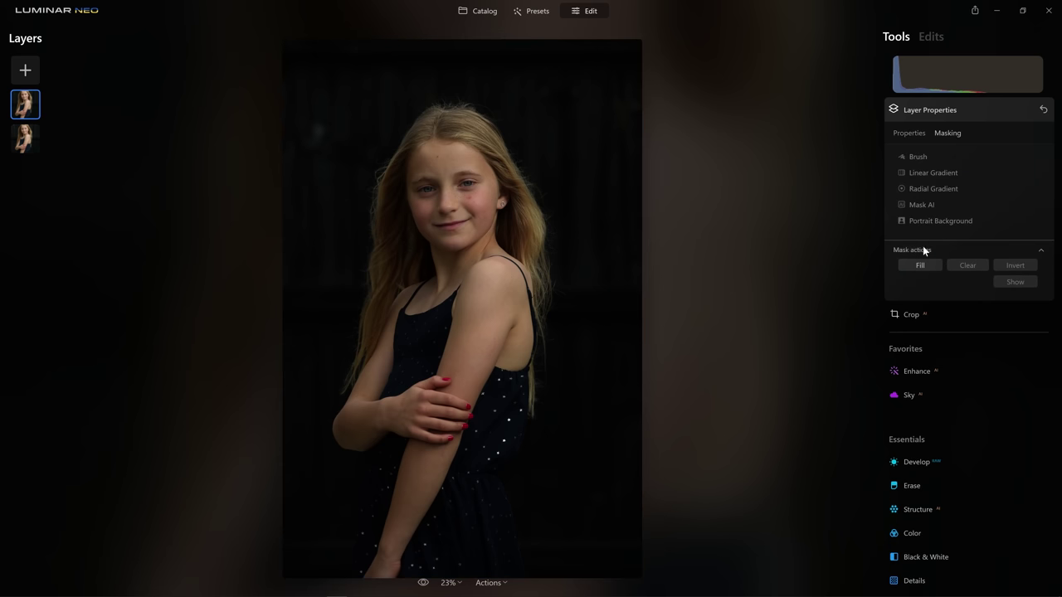
click(924, 267)
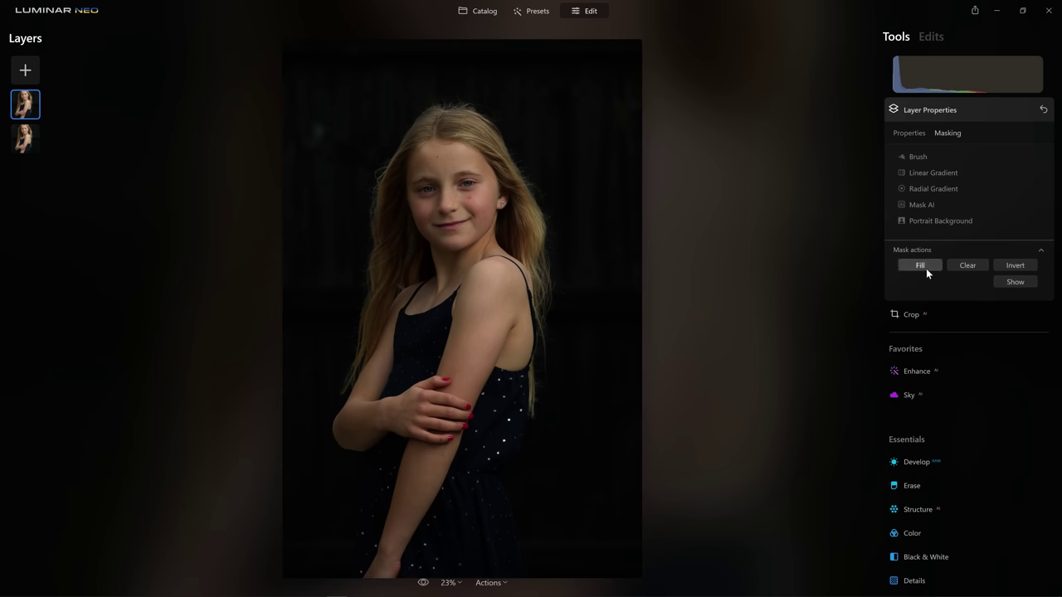
click(1012, 284)
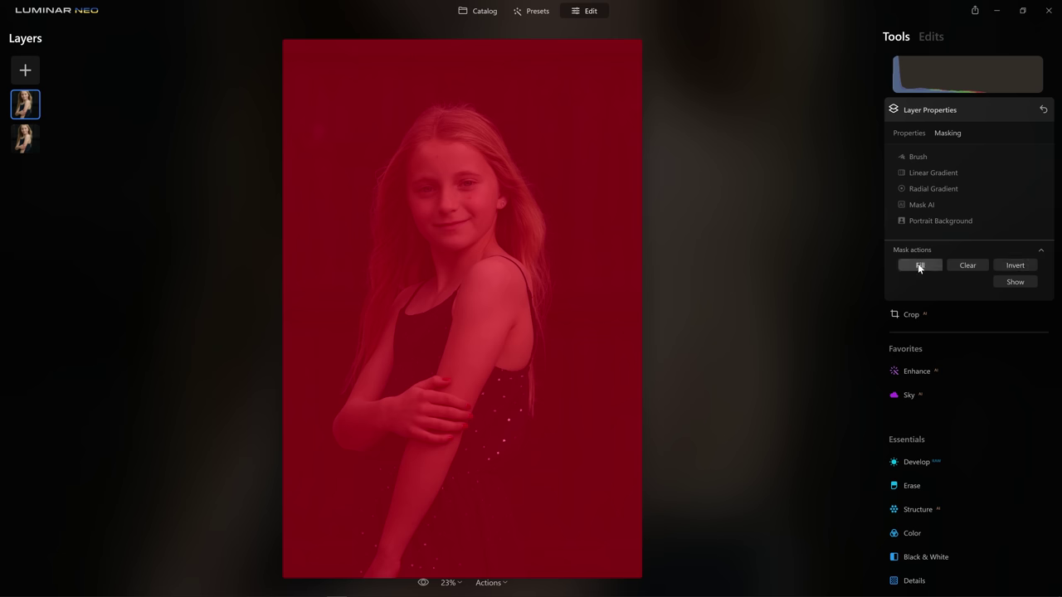
click(1018, 265)
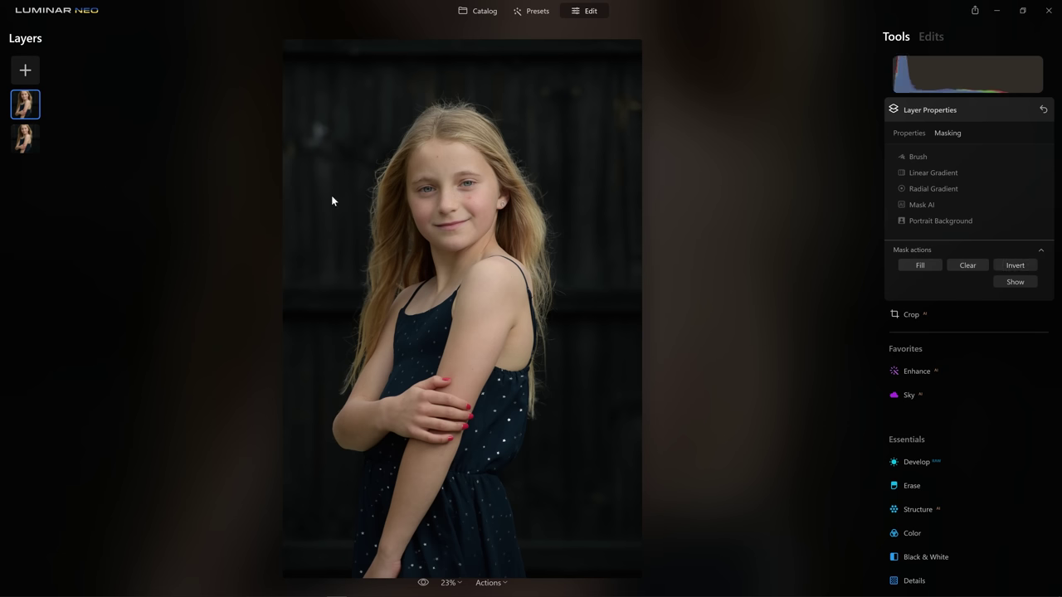
Step: Brush the Multiply layer's mask along the shaded edge of the front arm from shoulder to wrist, using brush size 58
click(918, 158)
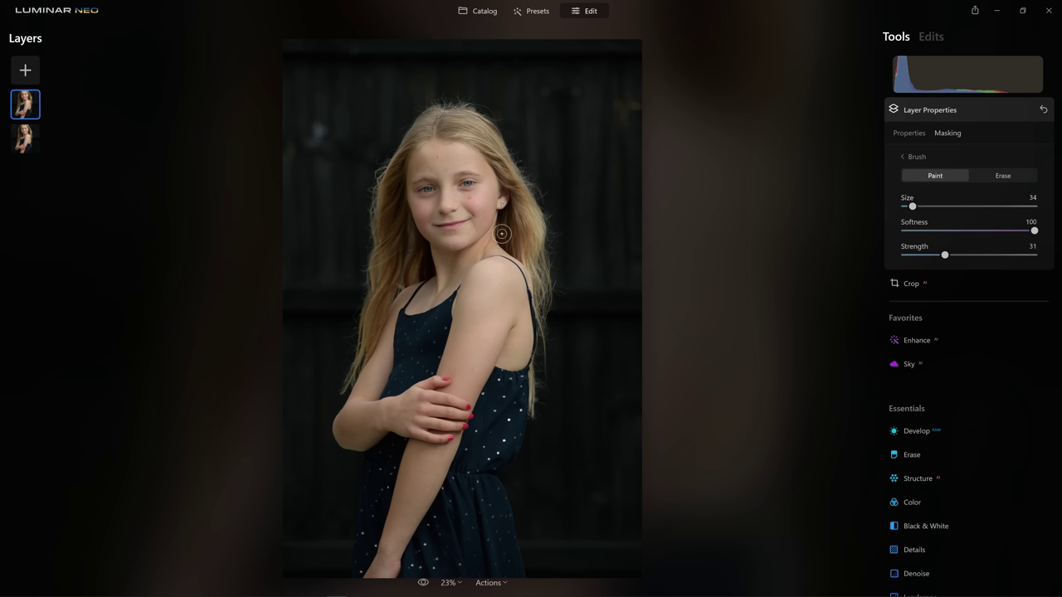
key(bracketright)
key(bracketright)
key(bracketright)
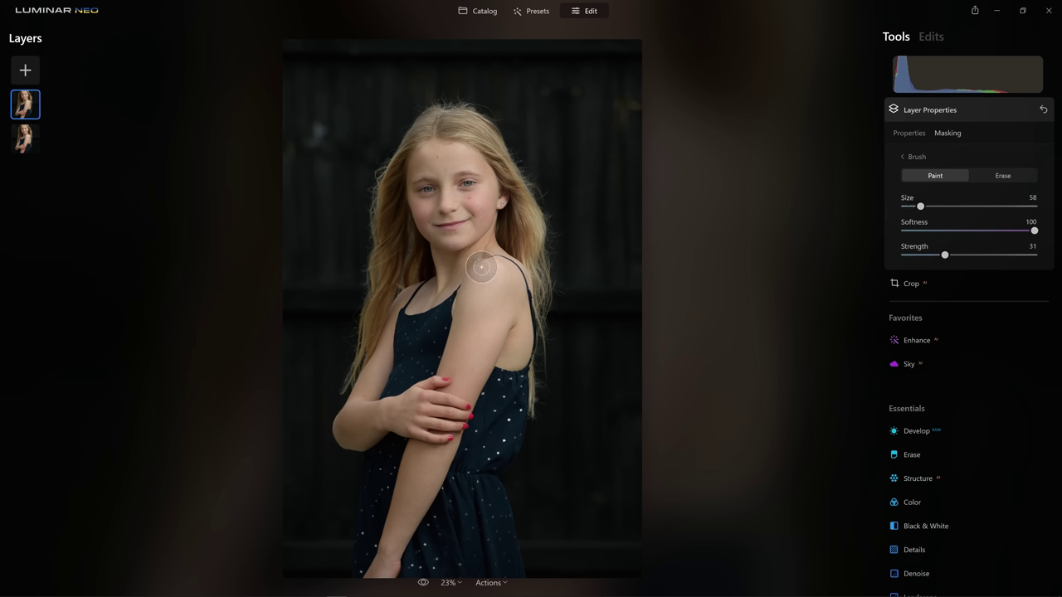
mouse_move(481, 267)
mouse_down()
mouse_move(433, 396)
mouse_move(435, 388)
mouse_move(441, 408)
mouse_move(389, 479)
mouse_move(409, 443)
mouse_move(375, 559)
mouse_up()
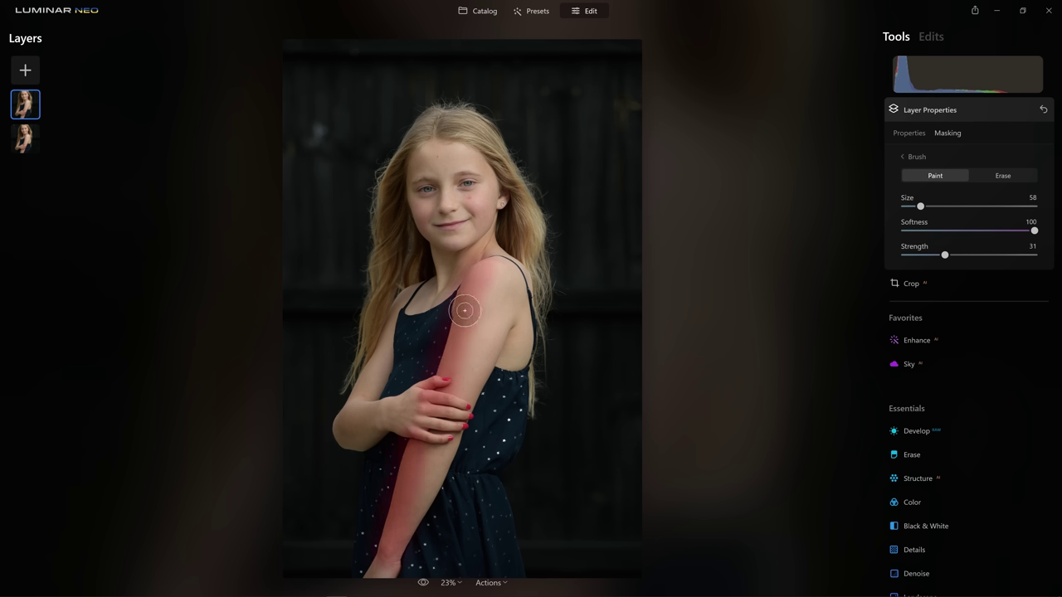
Step: Paint the Multiply darkening along the outer edge of the far arm down to the elbow with a smaller brush
key(bracketleft)
key(bracketleft)
key(bracketleft)
key(bracketleft)
key(bracketleft)
key(bracketleft)
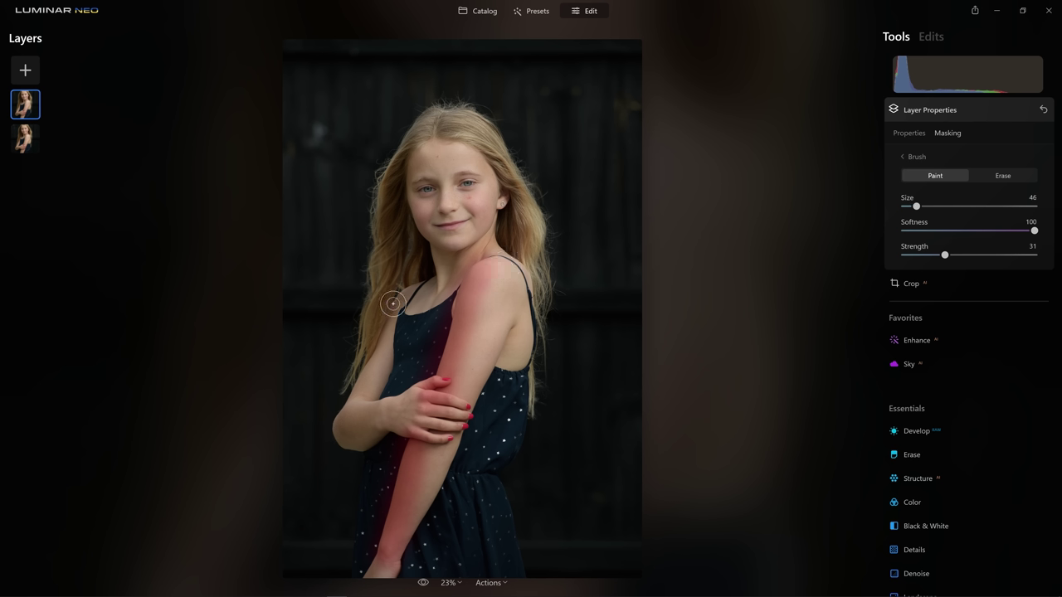
mouse_move(399, 301)
mouse_down()
mouse_move(346, 413)
mouse_move(343, 437)
mouse_move(362, 444)
mouse_up()
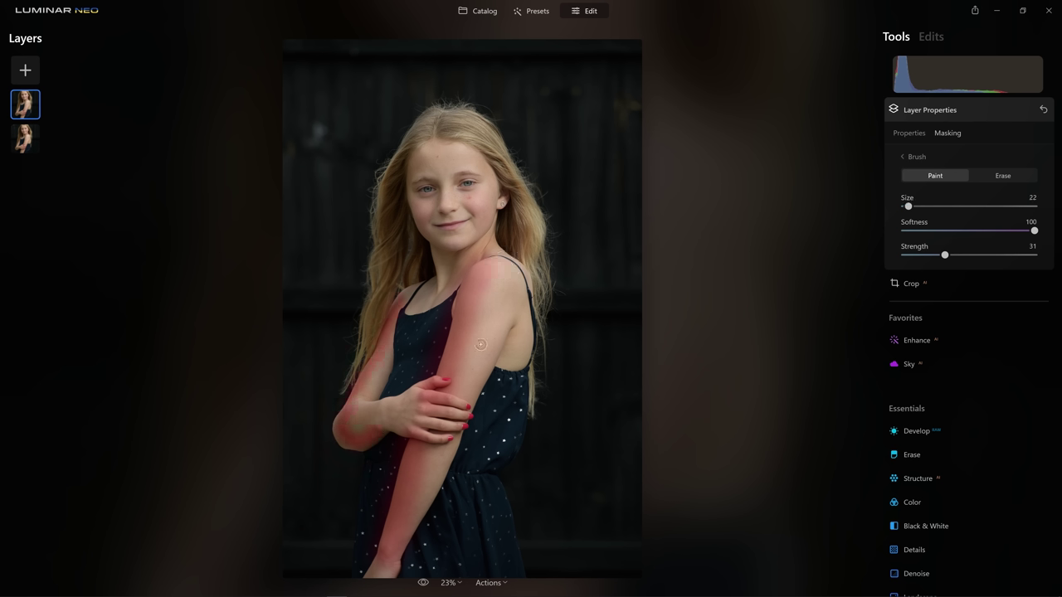
Step: Paint the Multiply darkening over the shaded side of the forehead, face and neck with brush size 70
key(bracketright)
key(bracketright)
key(bracketright)
key(bracketright)
key(bracketright)
key(bracketright)
key(bracketright)
key(bracketright)
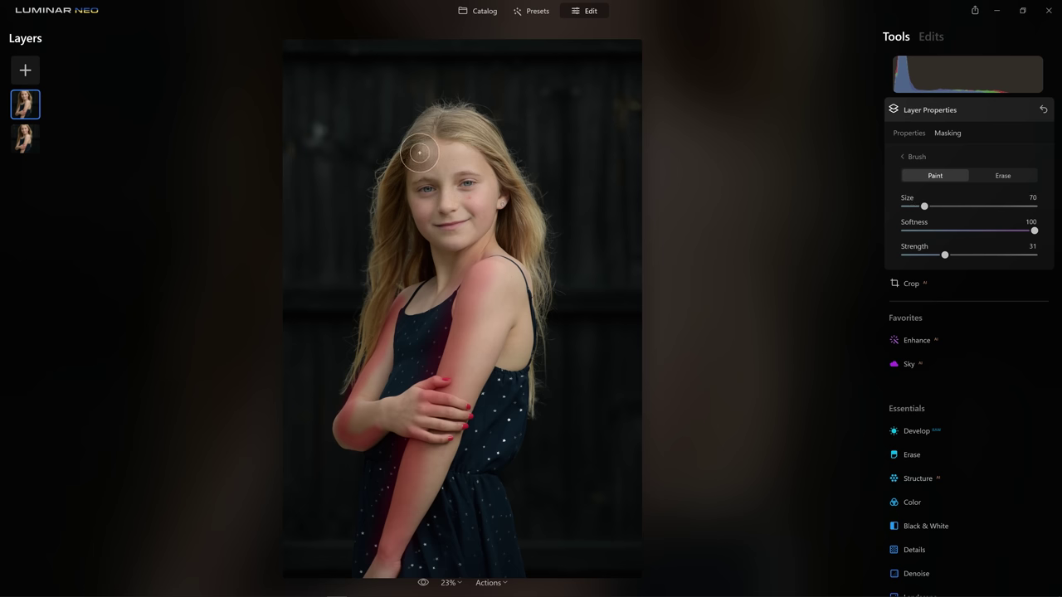
right_click(420, 153)
mouse_move(418, 155)
mouse_down()
mouse_move(408, 217)
mouse_move(431, 238)
mouse_move(439, 276)
mouse_move(492, 241)
mouse_move(542, 255)
mouse_up()
Step: Reduce the brush size to 22 and paint darkening into the hair parting, the inner hair and the shaded face edge
key(bracketleft)
key(bracketleft)
key(bracketleft)
key(bracketleft)
key(bracketleft)
key(bracketleft)
key(bracketleft)
key(bracketleft)
drag(446, 112, 439, 132)
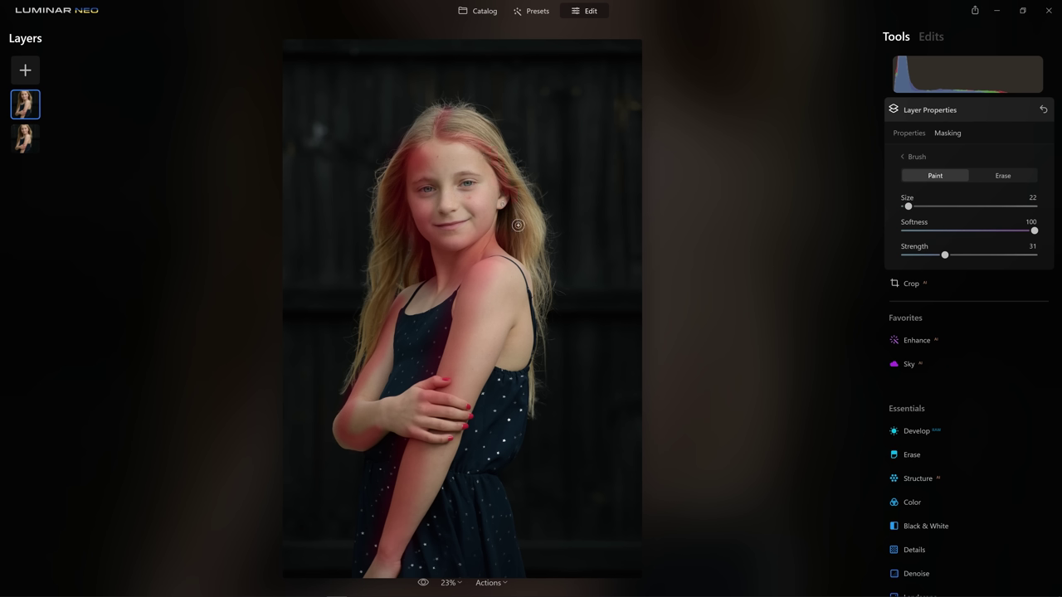
drag(525, 262, 532, 243)
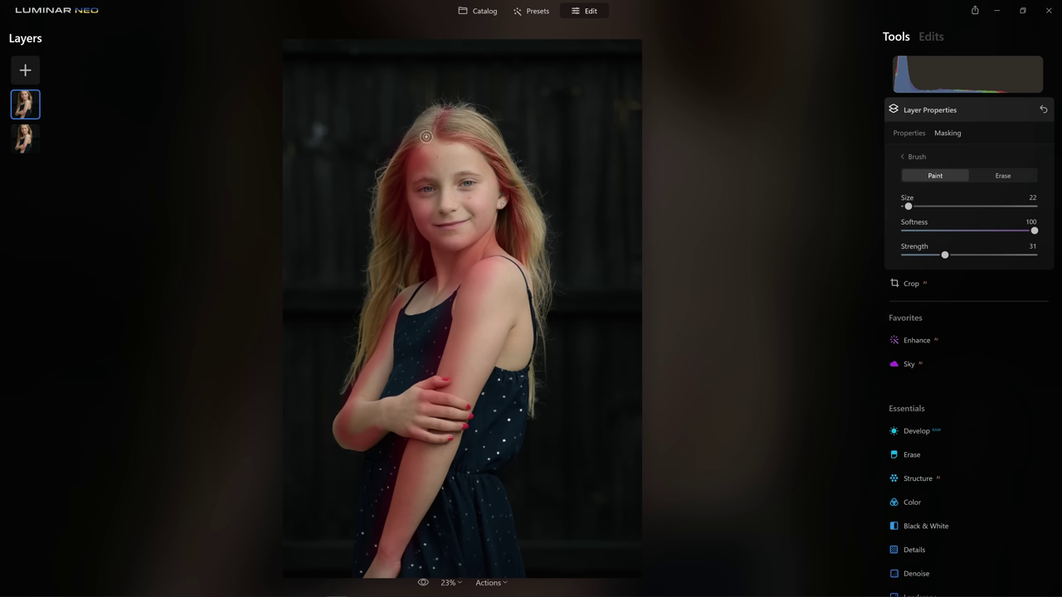
mouse_move(397, 179)
mouse_down()
mouse_move(389, 199)
mouse_move(406, 200)
mouse_move(442, 260)
mouse_up()
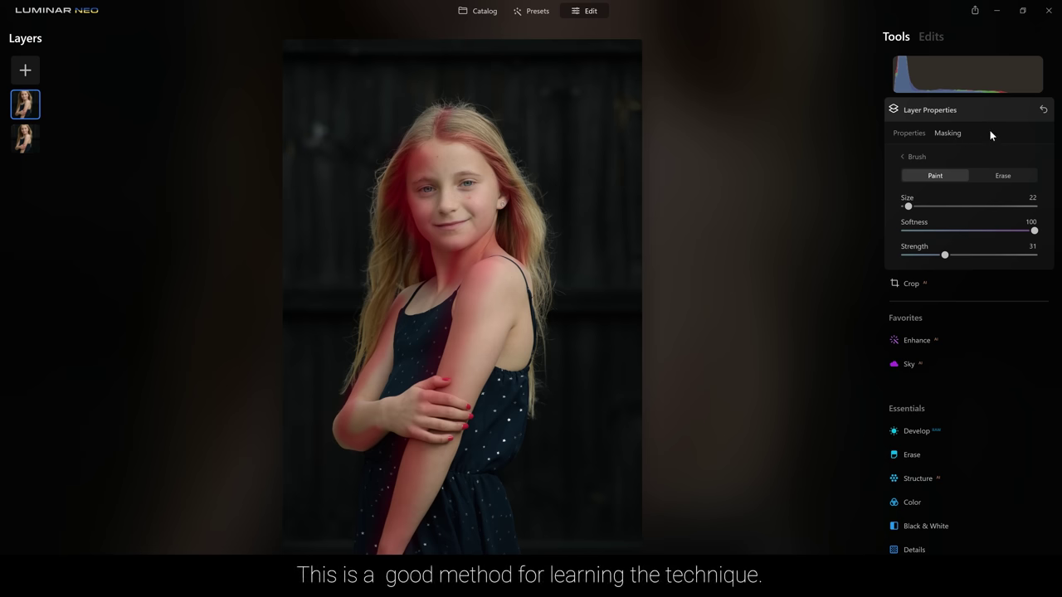
Step: Hide the Multiply layer and show it again to compare the portrait with and without the darkening
click(907, 132)
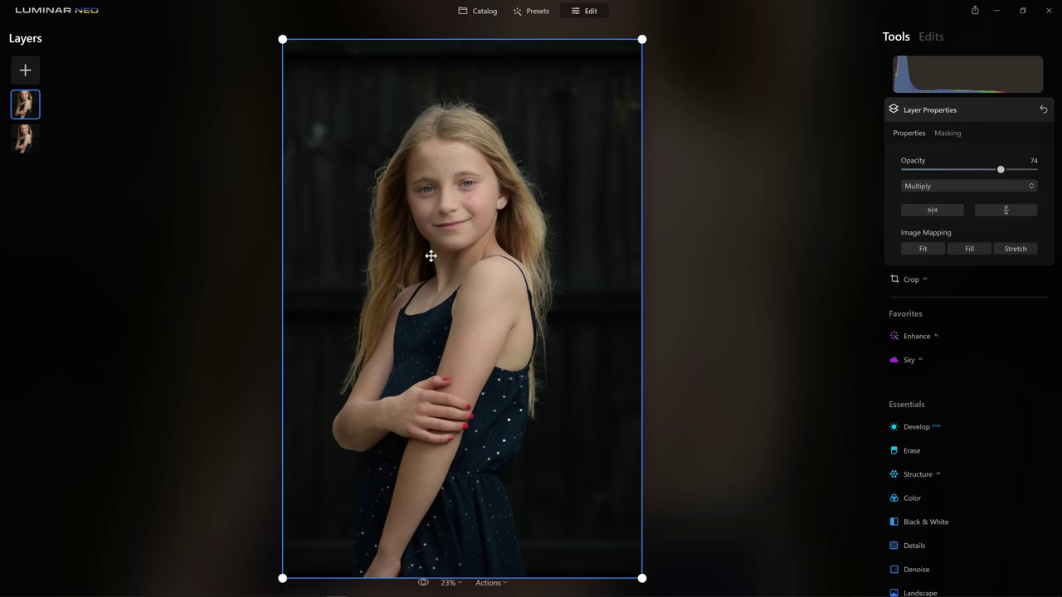
right_click(28, 108)
click(46, 120)
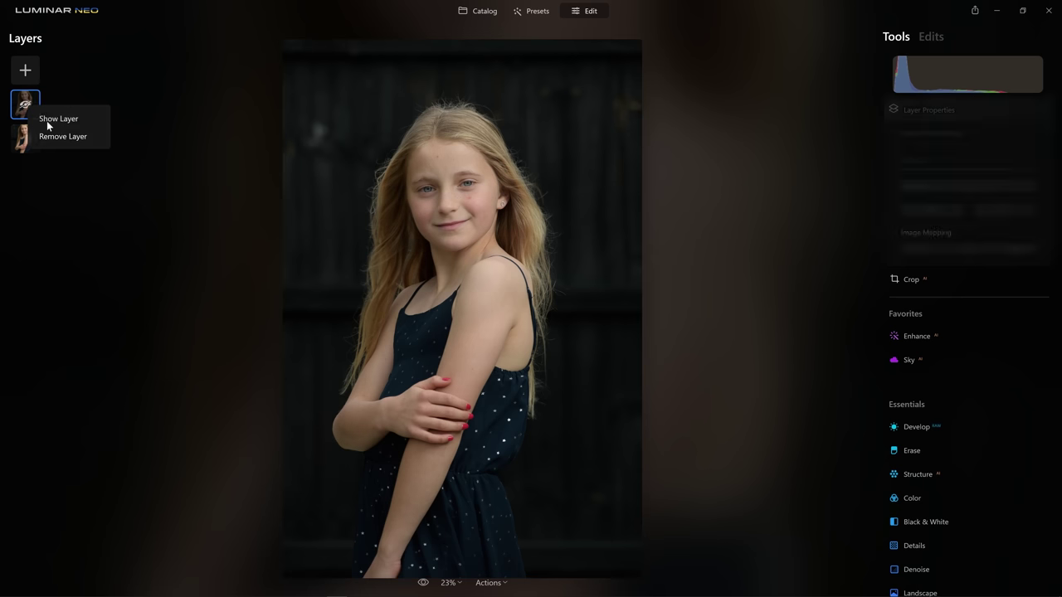
right_click(34, 115)
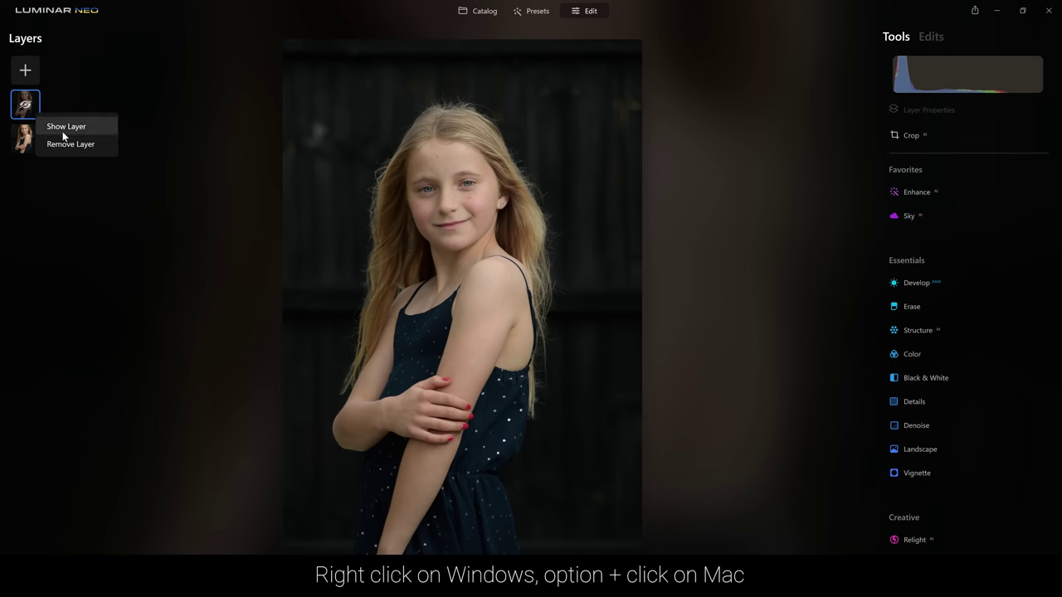
click(62, 131)
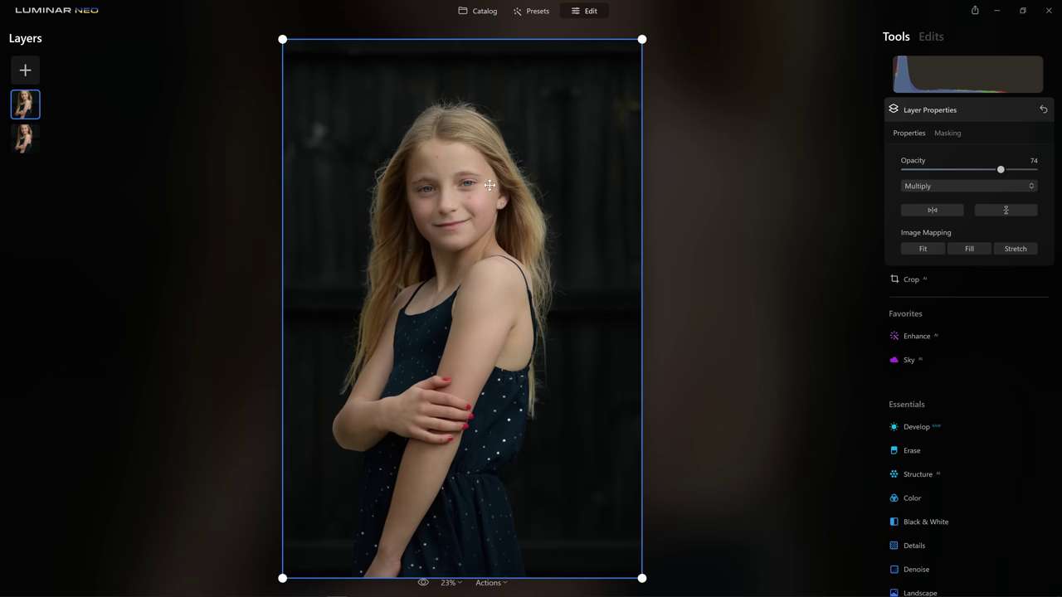
Step: Add the same portrait as a new layer with the Screen blend mode and 100 opacity
click(25, 69)
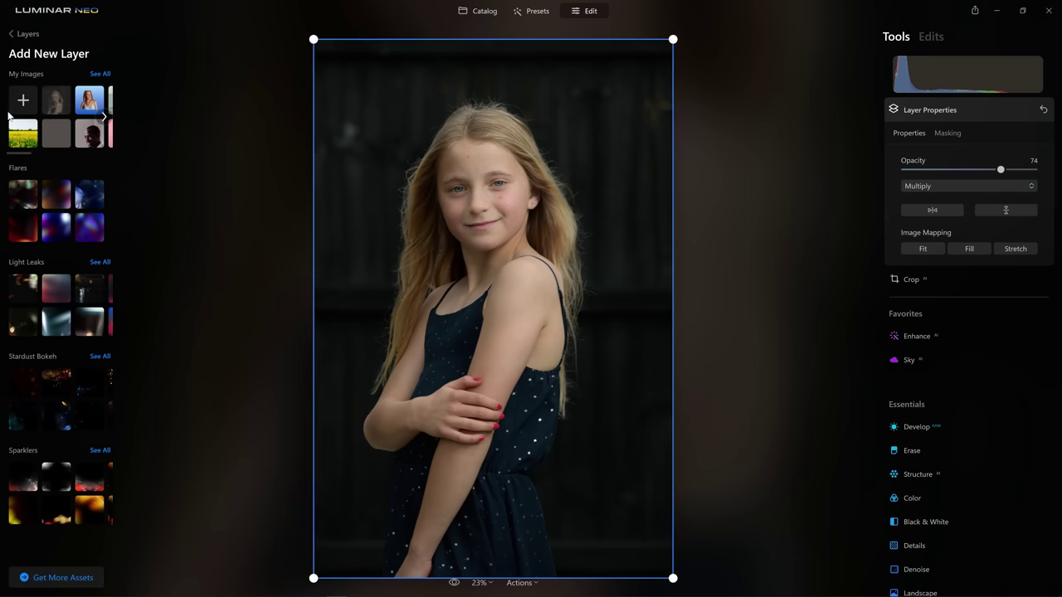
click(41, 108)
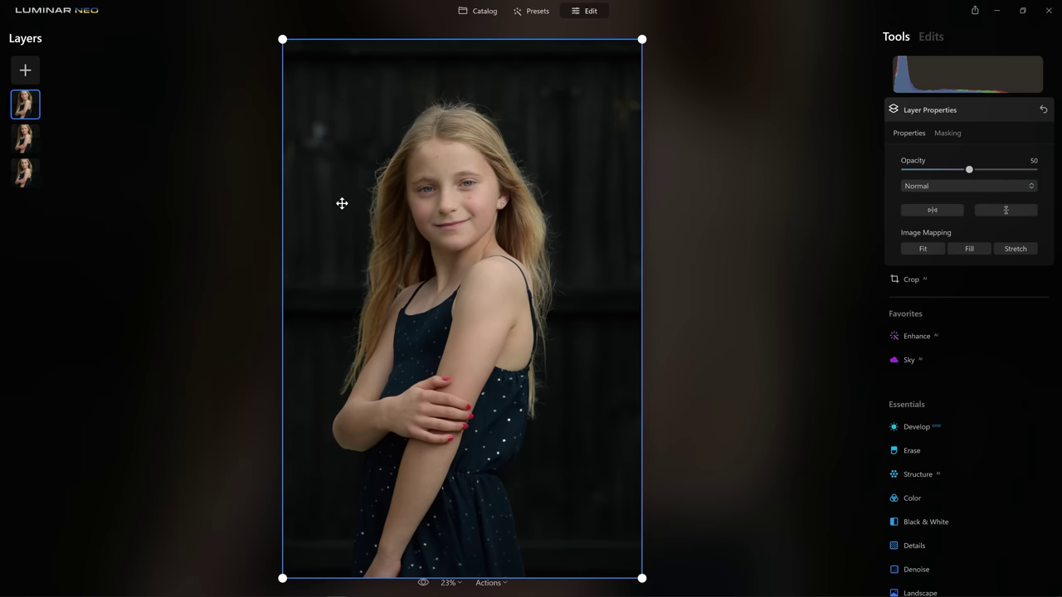
click(934, 187)
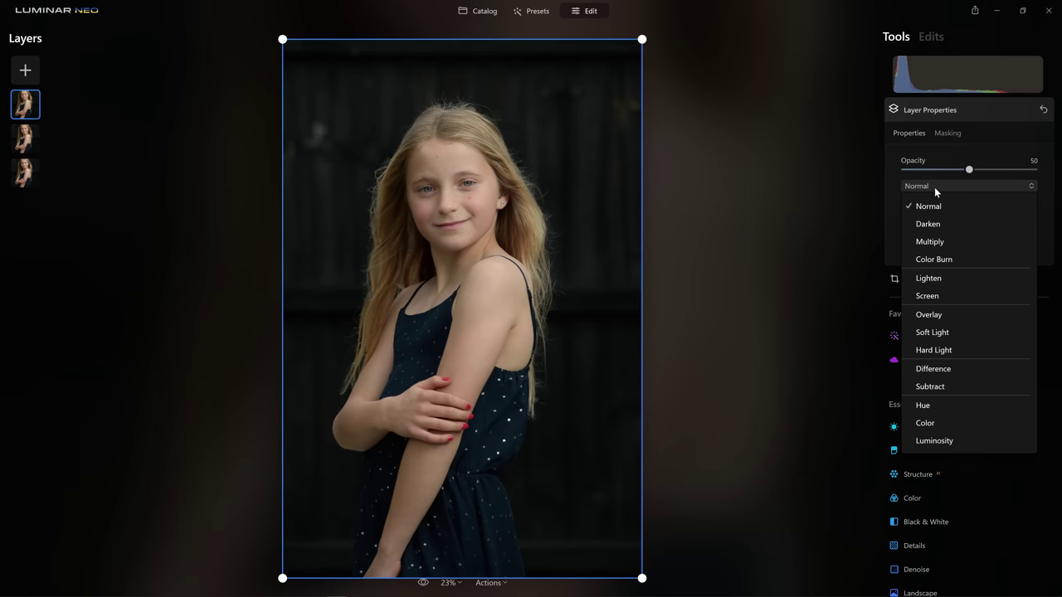
click(930, 297)
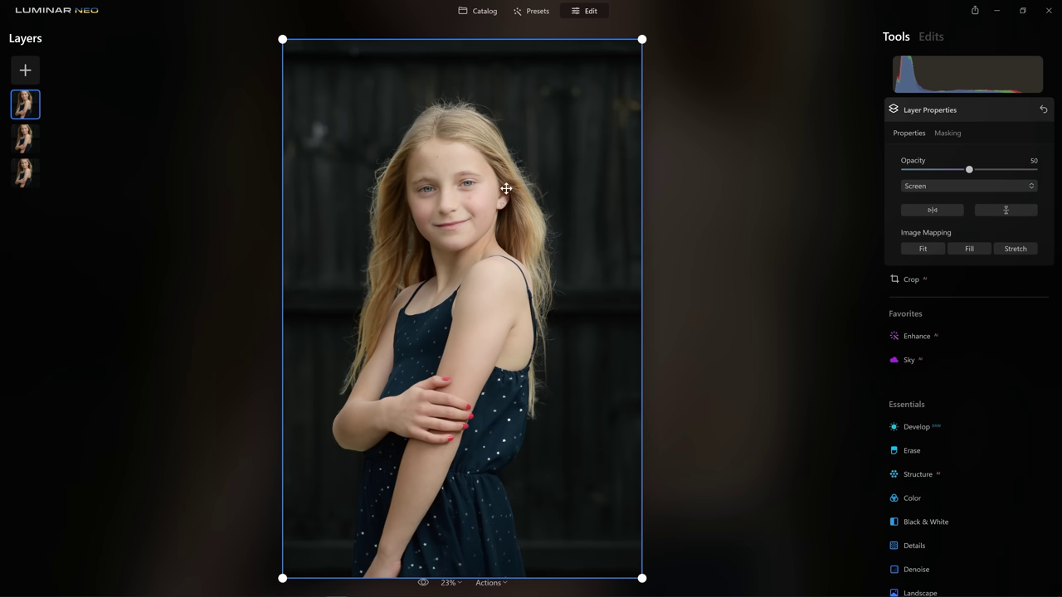
drag(968, 169, 1041, 188)
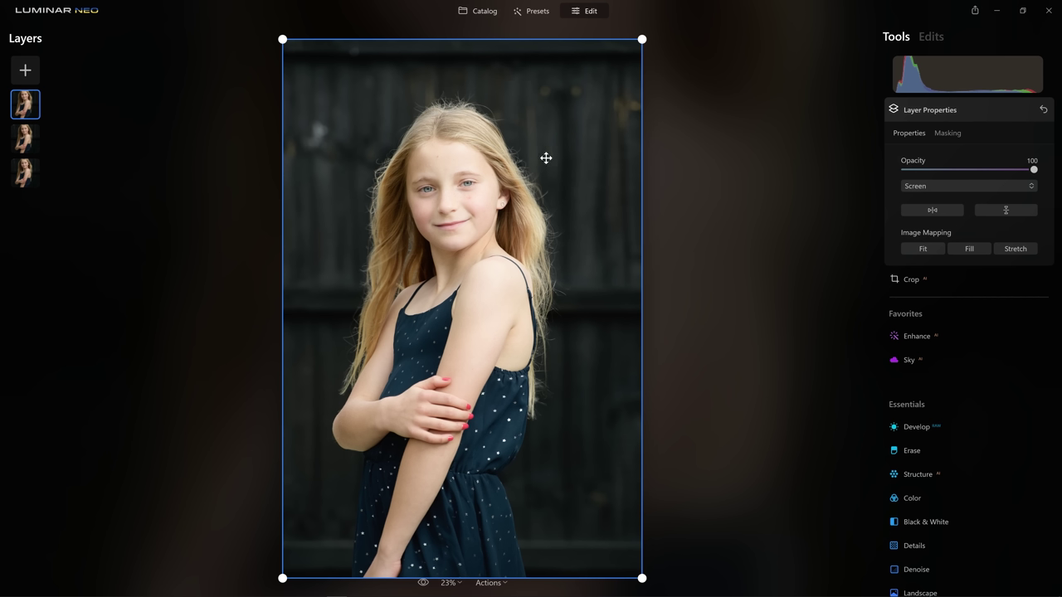
Step: Fill and invert the Screen layer's mask so the brightening is hidden
click(944, 134)
click(926, 265)
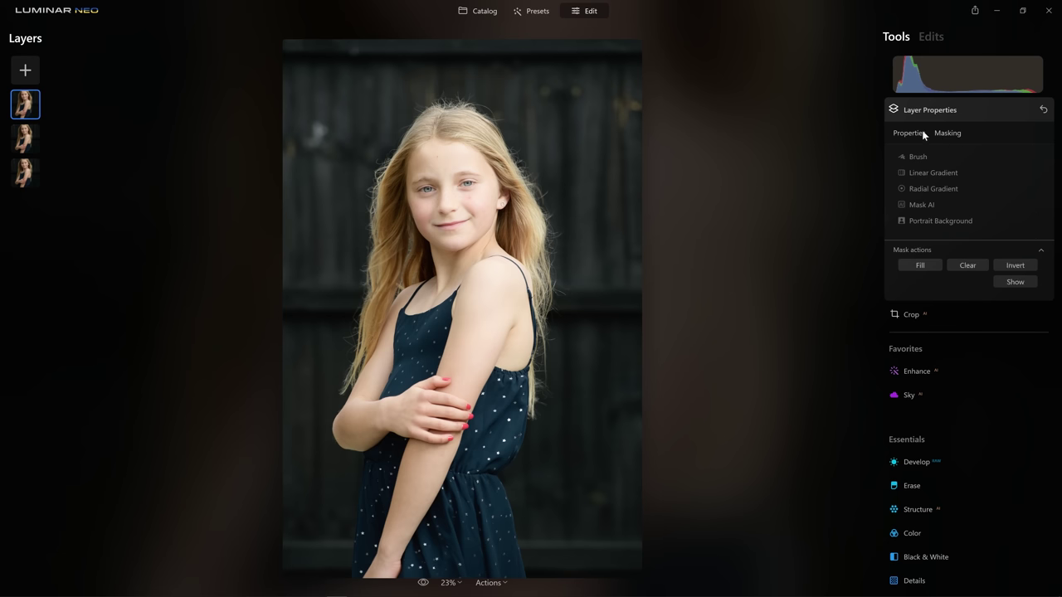
click(1005, 268)
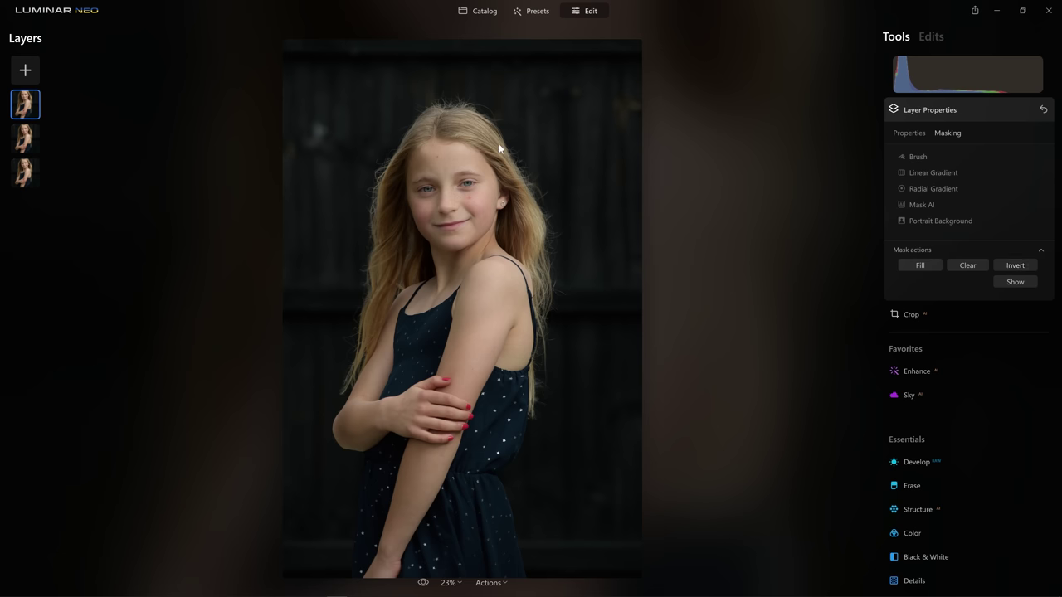
Step: Brush the Screen layer's mask over the forehead, cheek and nose highlights, reducing the brush size to 10 for the nose
click(914, 158)
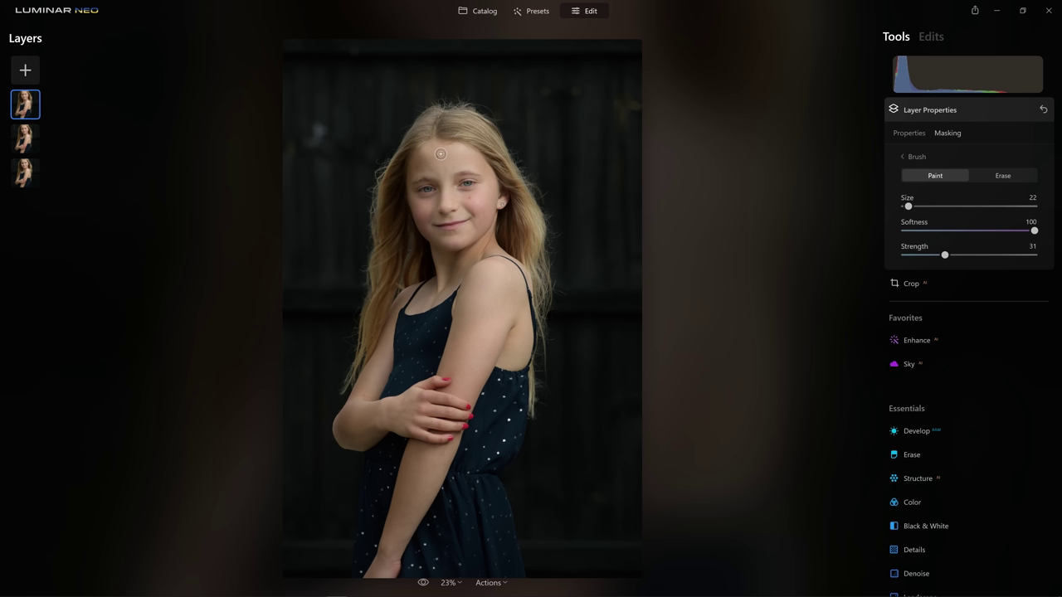
key(bracketright)
key(bracketright)
key(bracketright)
key(bracketright)
key(bracketright)
key(bracketright)
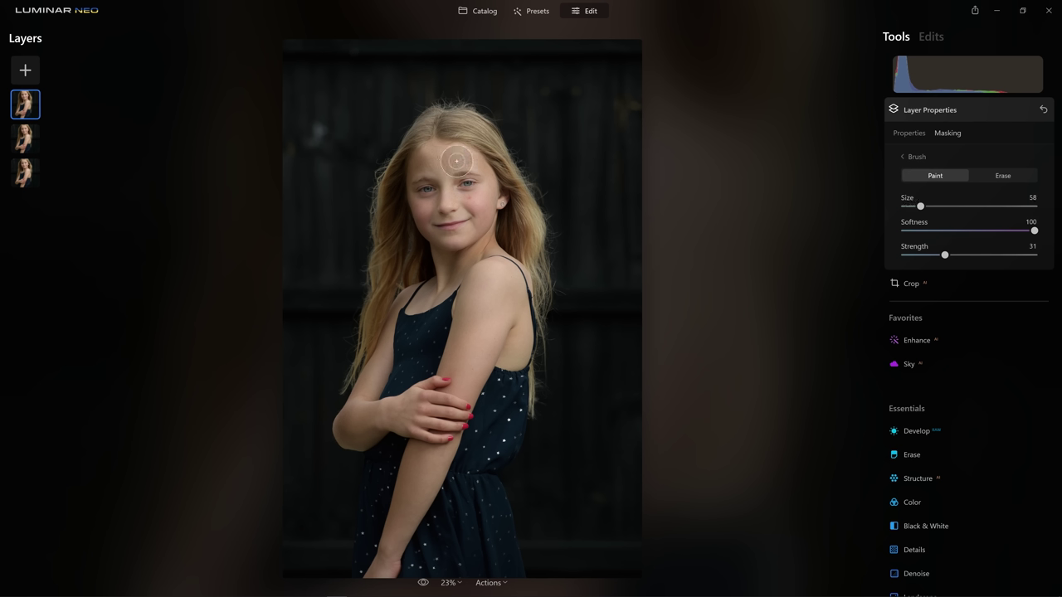
key(bracketleft)
key(bracketleft)
key(bracketleft)
key(bracketleft)
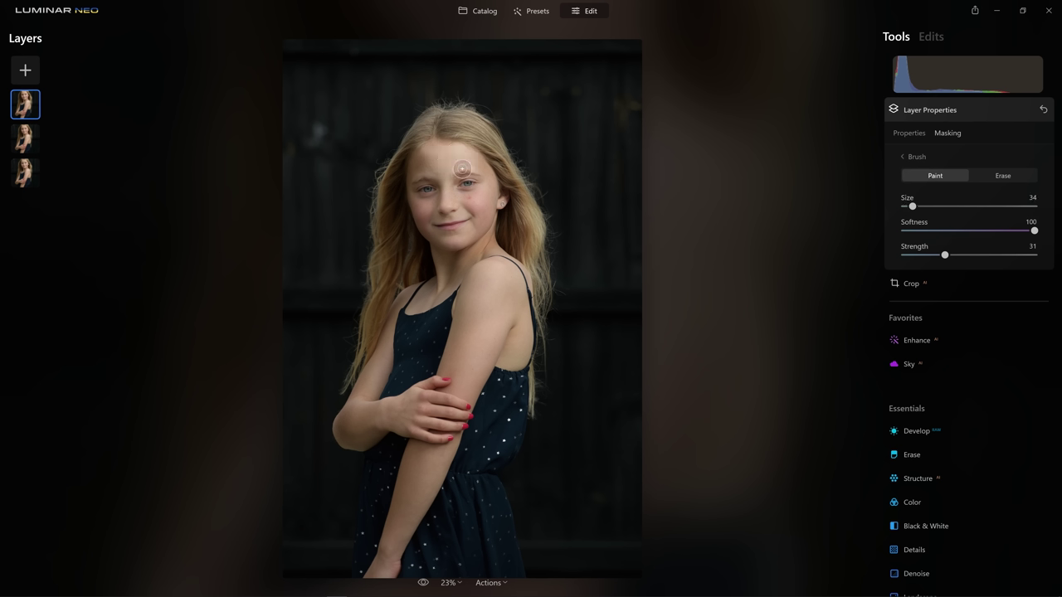
key(bracketleft)
key(bracketleft)
key(bracketleft)
key(bracketleft)
drag(447, 189, 447, 203)
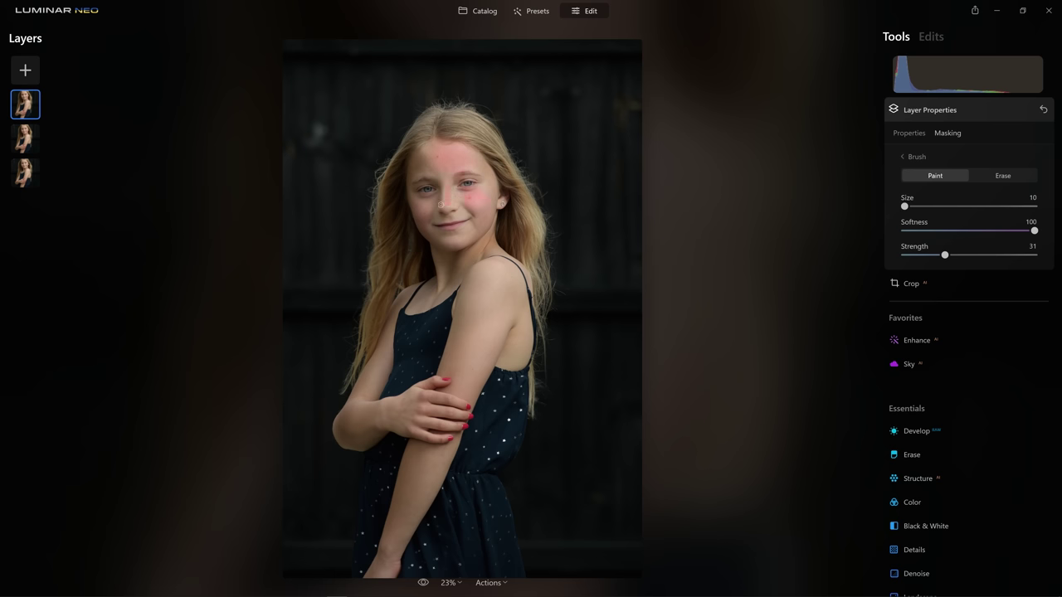
Step: Enlarge the brush and paint the Screen brightening down the lit part of the front upper arm
key(bracketright)
key(bracketright)
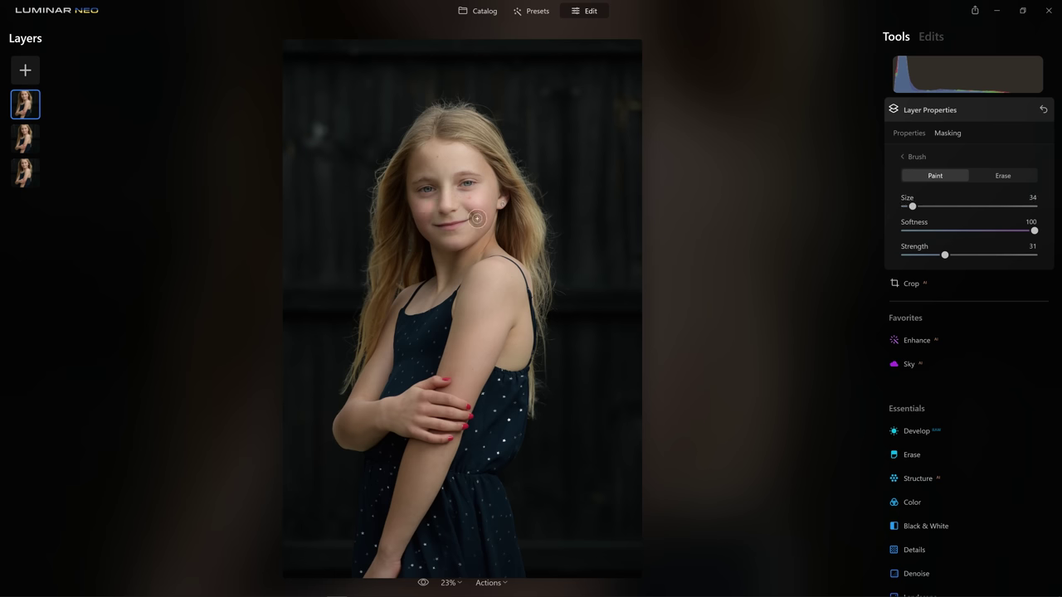
key(bracketleft)
key(bracketleft)
key(bracketright)
key(bracketright)
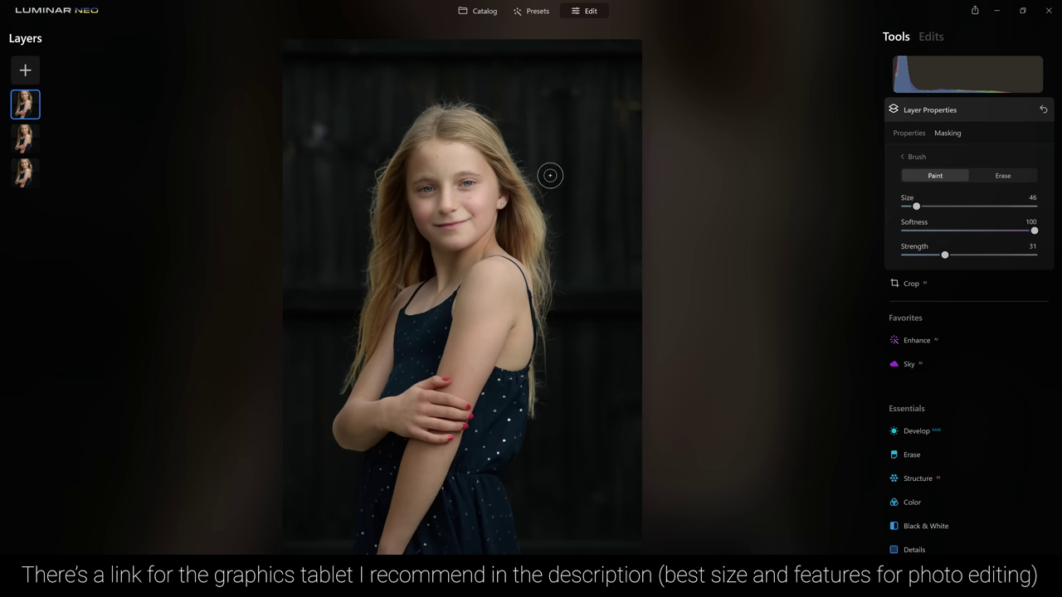
key(bracketright)
mouse_move(481, 296)
mouse_down()
mouse_move(456, 390)
mouse_move(489, 334)
mouse_move(473, 307)
mouse_move(512, 281)
mouse_move(492, 274)
mouse_move(484, 289)
mouse_move(471, 372)
mouse_up()
Step: Paint the Screen brightening across the forehead and down the lit side of the face to the neck, adjusting the brush size
key(bracketleft)
key(bracketleft)
key(bracketright)
key(bracketright)
key(bracketright)
drag(432, 156, 469, 157)
key(bracketleft)
key(bracketleft)
mouse_move(458, 154)
mouse_down()
mouse_move(448, 157)
mouse_move(482, 164)
mouse_move(487, 242)
mouse_up()
Step: Paint the Screen brightening from the neck over the shoulder and down the front arm to the hand
key(bracketleft)
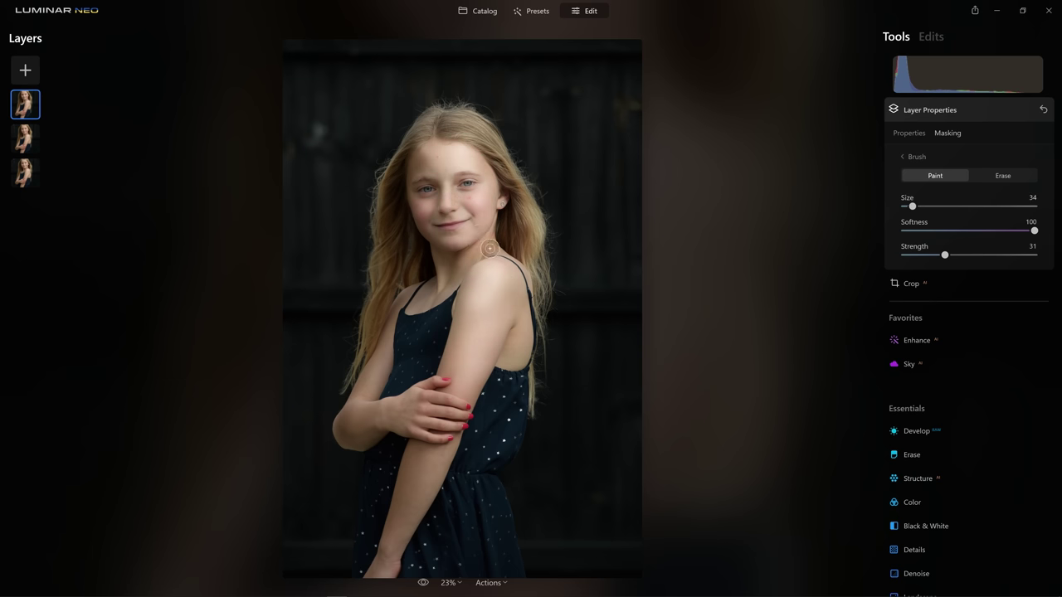
mouse_move(493, 239)
mouse_down()
mouse_move(432, 303)
mouse_move(486, 315)
mouse_up()
key(bracketright)
key(bracketright)
drag(460, 365, 436, 414)
Step: Paint the Screen brightening along the hair on both sides of the head, shrinking the brush for the shaded side
key(bracketleft)
mouse_move(470, 124)
mouse_down()
mouse_move(493, 139)
mouse_move(517, 171)
mouse_move(534, 269)
mouse_up()
key(bracketleft)
key(bracketleft)
key(bracketright)
key(bracketright)
key(bracketleft)
key(bracketleft)
mouse_move(422, 120)
mouse_down()
mouse_move(387, 174)
mouse_move(393, 244)
mouse_up()
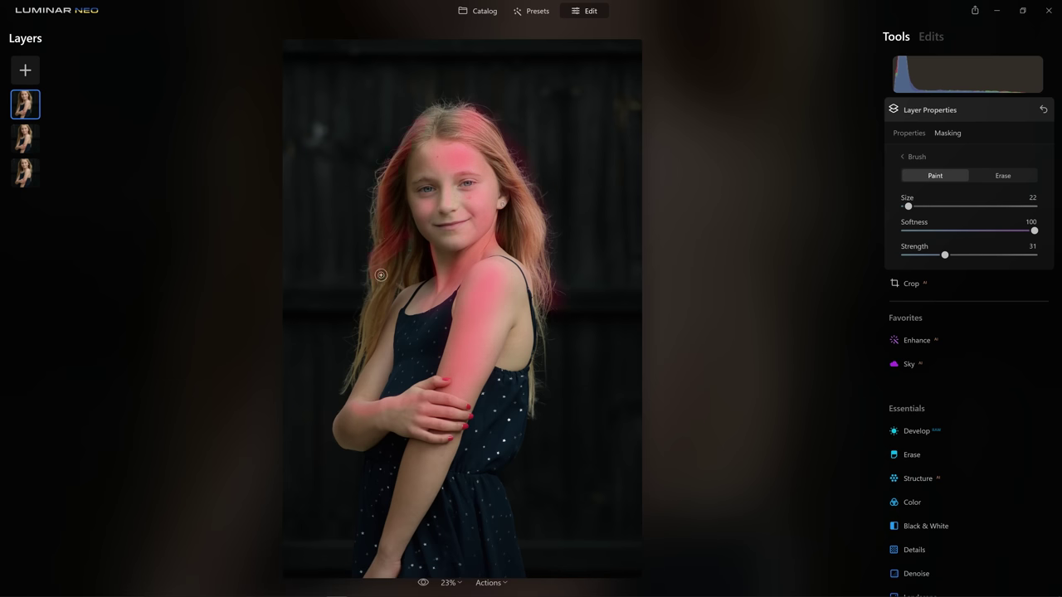
Step: Enlarge the brush and brighten the long hair on the shaded side from the shoulder up to the temple
key(bracketright)
key(bracketright)
mouse_move(387, 291)
mouse_down()
mouse_move(388, 251)
mouse_move(388, 266)
mouse_move(403, 265)
mouse_move(401, 155)
mouse_up()
Step: Brighten the eye on the shaded side of the face by painting the Screen layer's mask over it
key(bracketleft)
key(bracketleft)
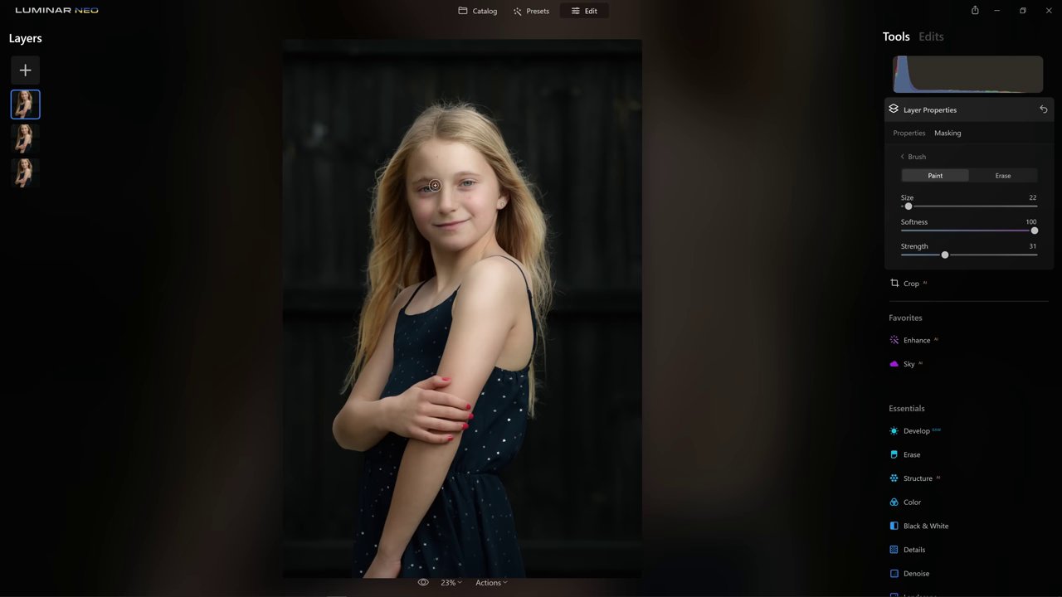
scroll(374, 124, up, 3)
scroll(368, 118, up, 5)
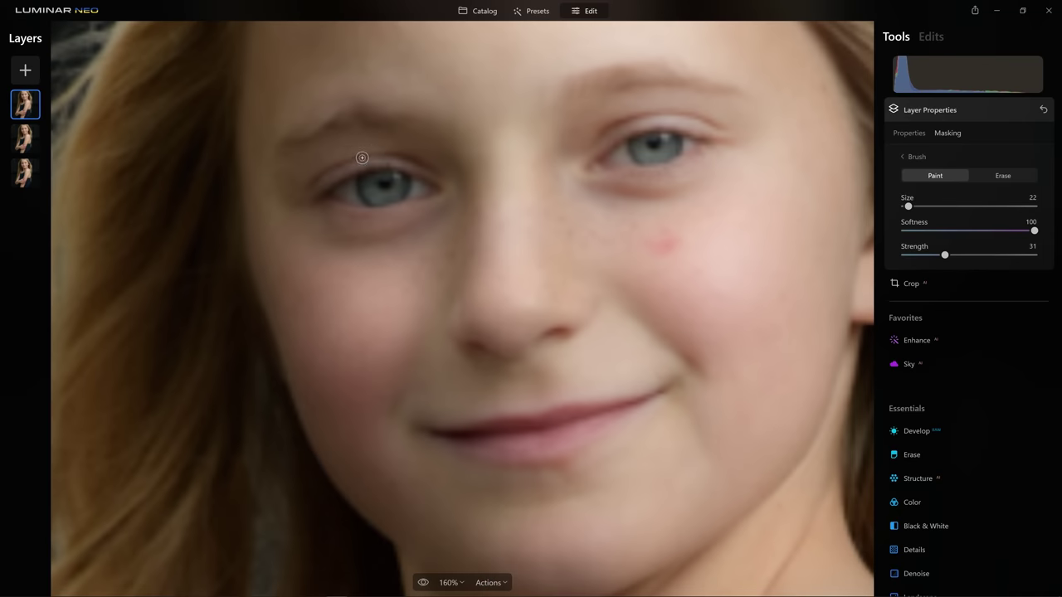
scroll(389, 171, down, 2)
key(bracketright)
key(bracketright)
drag(378, 176, 401, 183)
Step: Paint the Screen brightening over the other eye and cheek area with a smaller brush, and restore brush size 46
key(bracketleft)
key(bracketleft)
key(bracketleft)
key(bracketleft)
mouse_move(544, 155)
mouse_down()
mouse_move(529, 157)
mouse_move(573, 154)
mouse_move(549, 265)
mouse_up()
key(bracketright)
key(bracketright)
key(bracketright)
key(bracketright)
scroll(549, 266, down, 5)
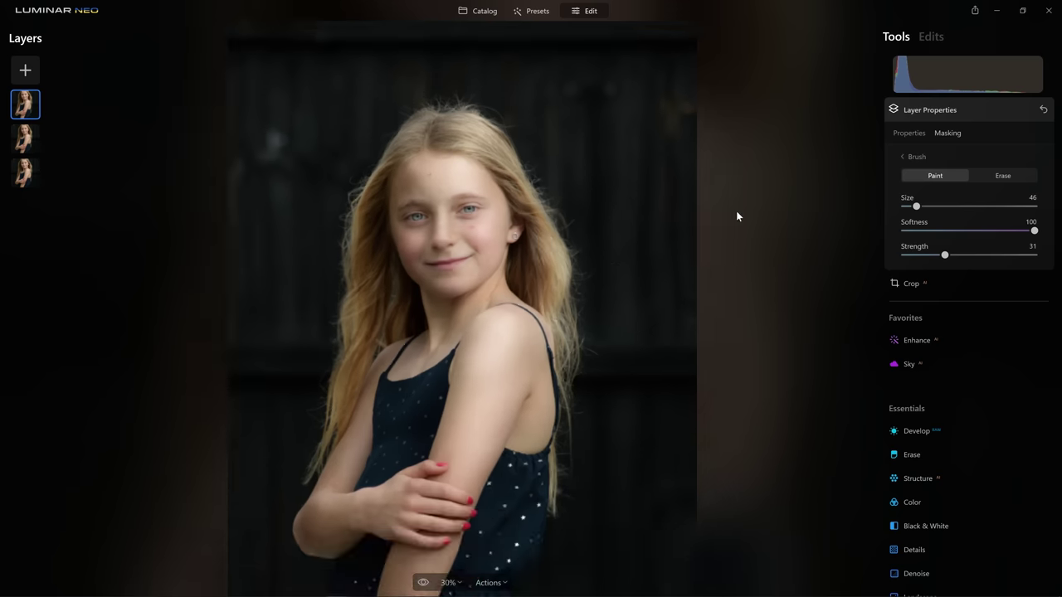
Step: Switch the Screen layer's mask brush to erasing, enlarge it, and erase some brightening from the hair and face down to the neck
scroll(585, 227, down, 1)
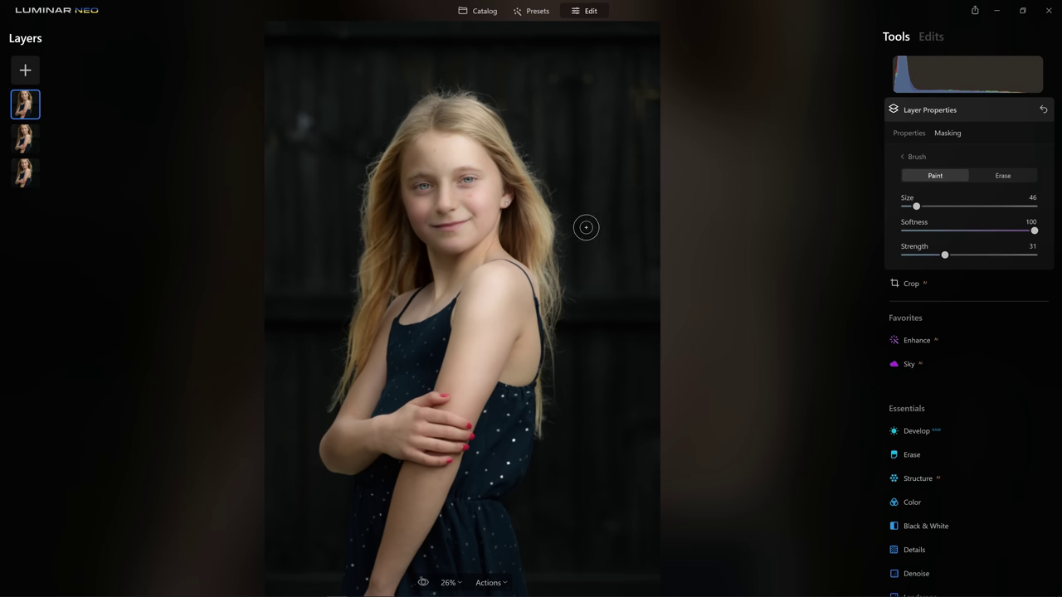
click(989, 176)
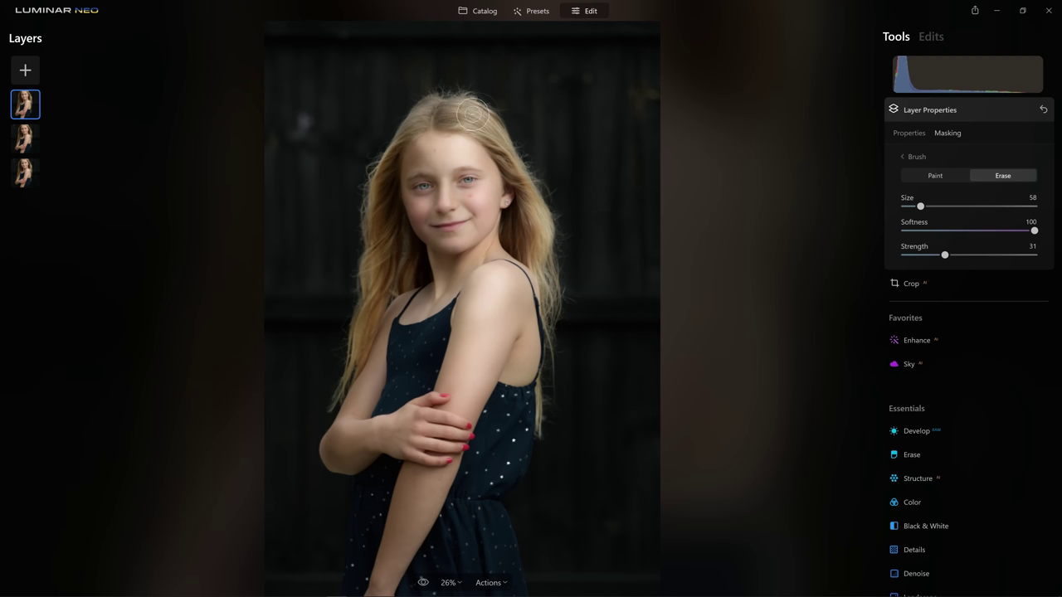
key(bracketright)
key(bracketright)
key(bracketright)
key(bracketright)
key(bracketright)
mouse_move(418, 133)
mouse_down()
mouse_move(478, 152)
mouse_move(452, 130)
mouse_move(430, 146)
mouse_move(446, 155)
mouse_move(458, 148)
mouse_move(434, 143)
mouse_move(457, 137)
mouse_move(497, 174)
mouse_move(401, 189)
mouse_move(473, 180)
mouse_move(503, 203)
mouse_move(411, 217)
mouse_move(429, 184)
mouse_move(474, 181)
mouse_move(476, 208)
mouse_move(505, 210)
mouse_move(501, 203)
mouse_move(497, 245)
mouse_up()
Step: Enlarge the eraser to size 142 and erase the Screen brightening over the shoulder, arms and hands
key(bracketleft)
key(bracketleft)
key(bracketleft)
key(bracketleft)
key(bracketright)
key(bracketright)
key(bracketright)
key(bracketright)
key(bracketright)
key(bracketright)
key(bracketright)
key(bracketright)
key(bracketright)
mouse_move(498, 299)
mouse_down()
mouse_move(496, 337)
mouse_move(476, 373)
mouse_move(505, 284)
mouse_move(452, 440)
mouse_up()
mouse_move(531, 284)
mouse_down()
mouse_move(420, 530)
mouse_move(418, 441)
mouse_up()
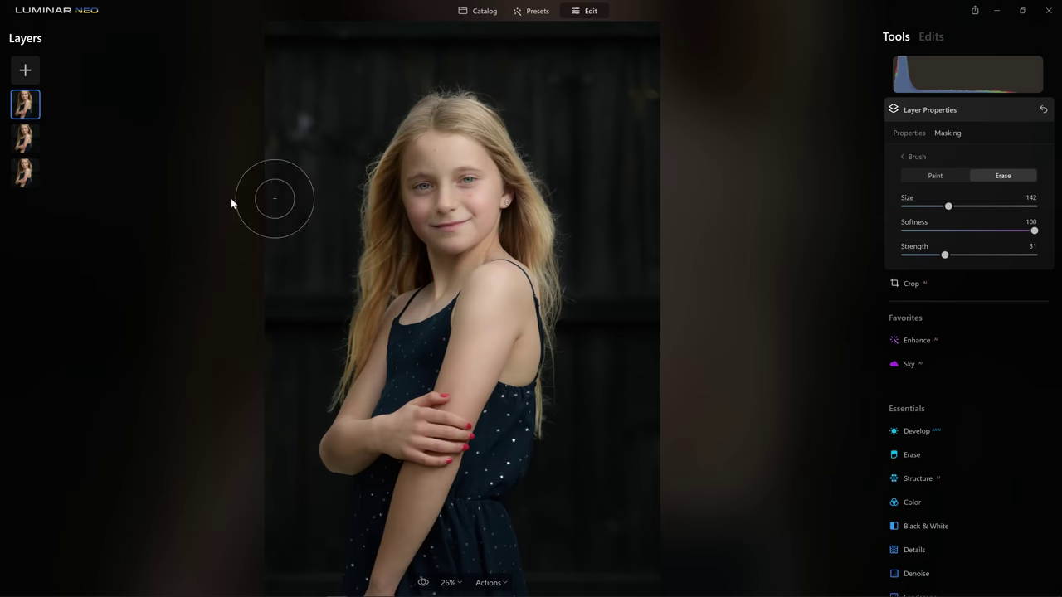
Step: Try a lower opacity on the Screen layer and set it back to 100
click(911, 134)
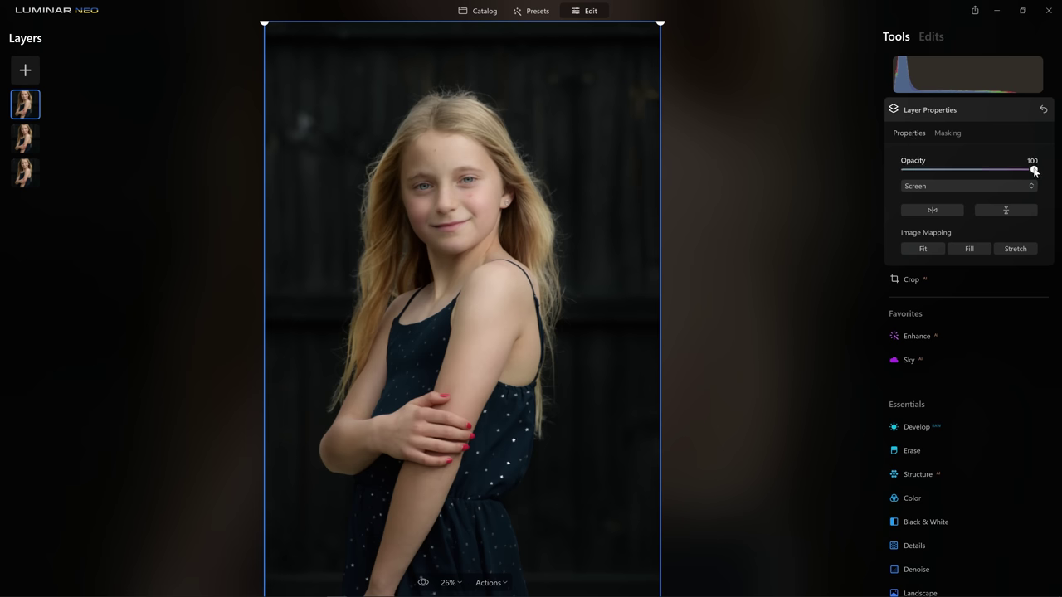
drag(1012, 171, 1033, 157)
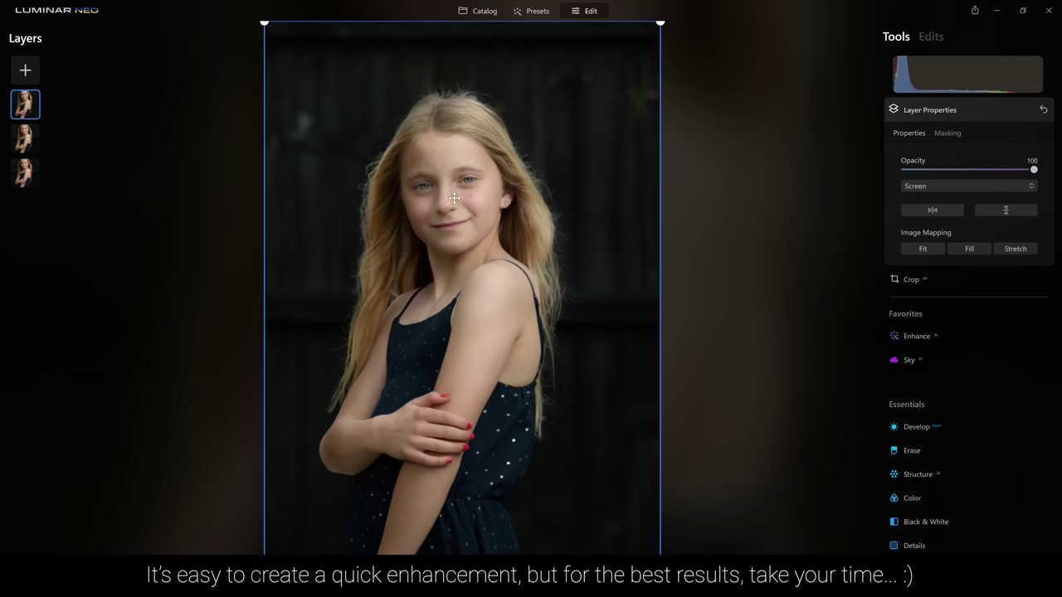
Step: Darken the background around the girl by painting the Multiply layer's mask with a size 286, strength 53 brush
click(25, 138)
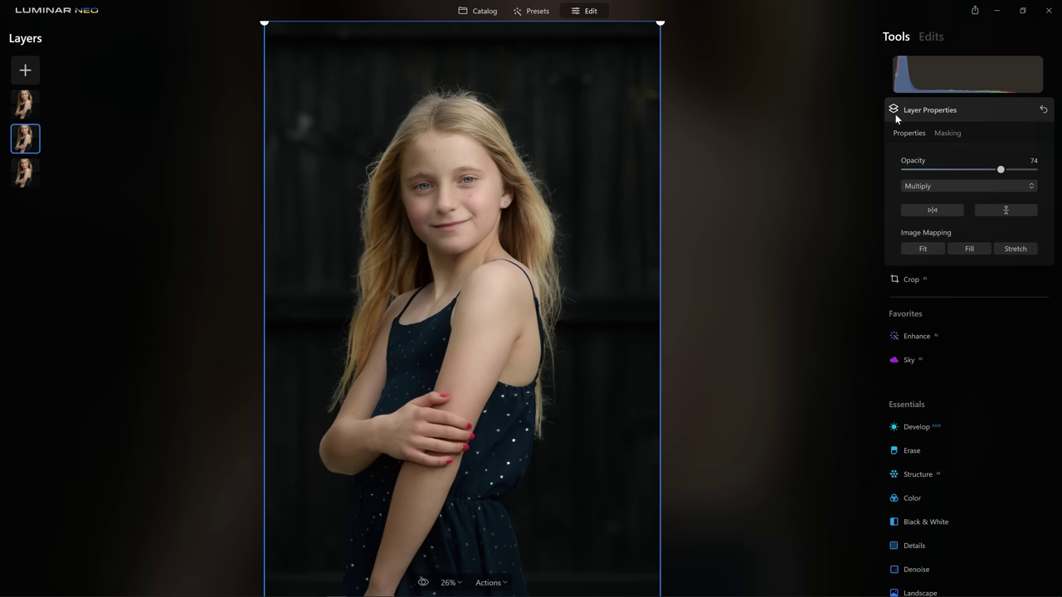
click(950, 135)
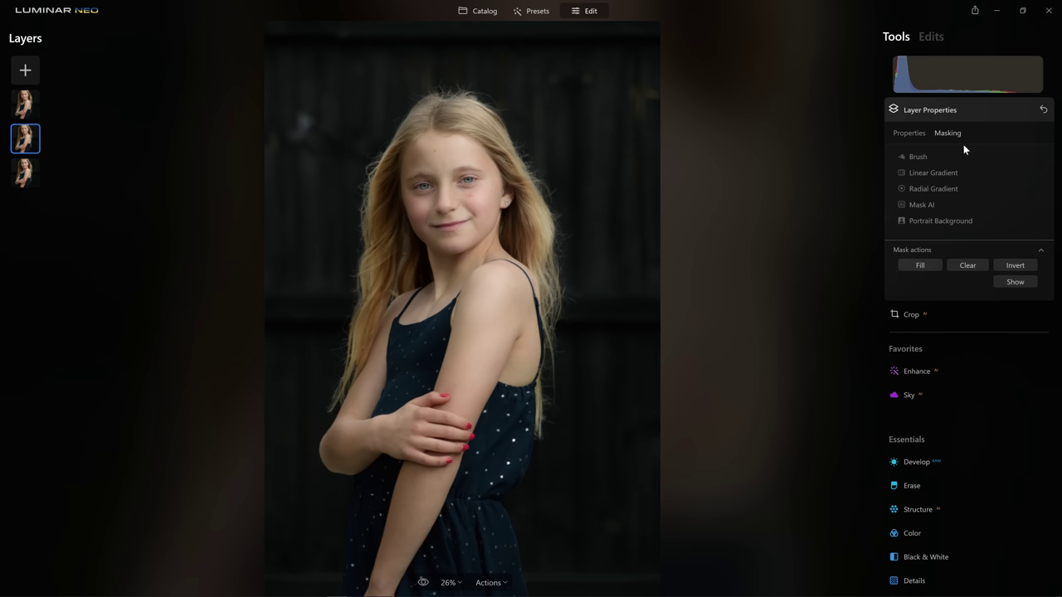
click(912, 158)
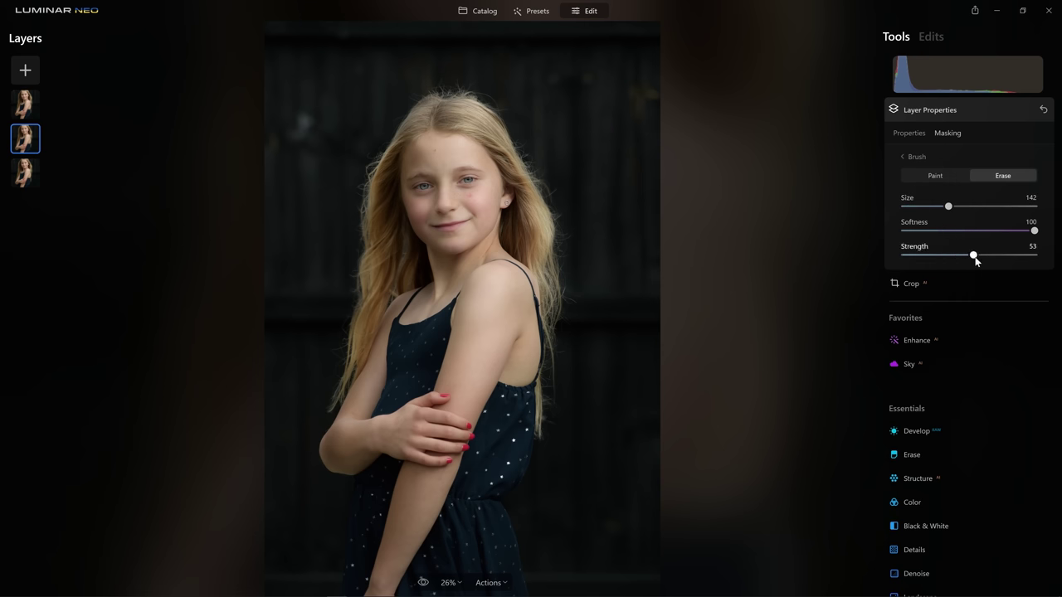
key(bracketright)
key(bracketright)
key(bracketright)
key(bracketright)
key(bracketright)
key(bracketright)
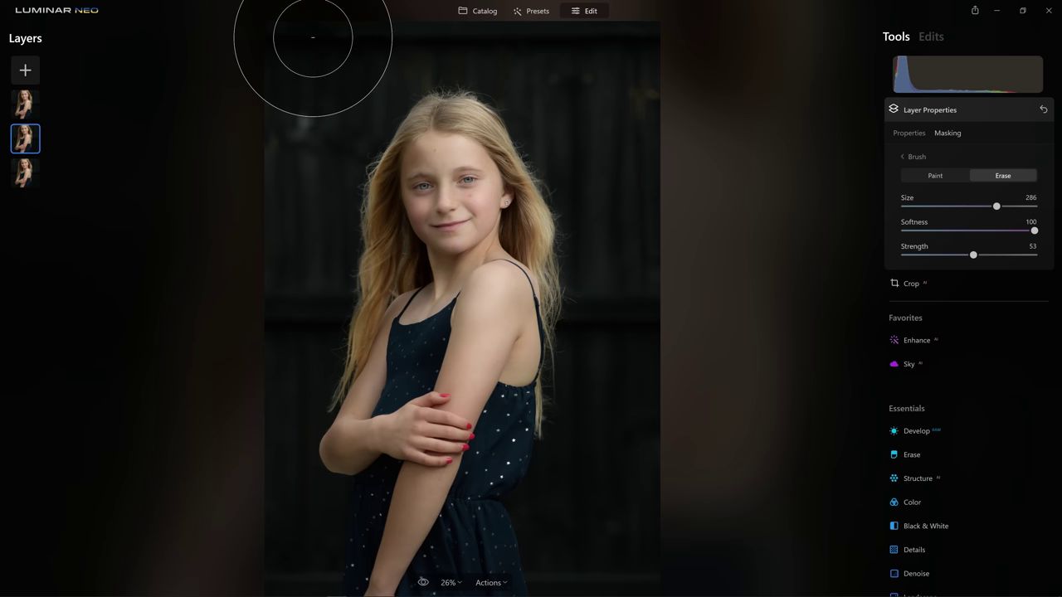
click(312, 38)
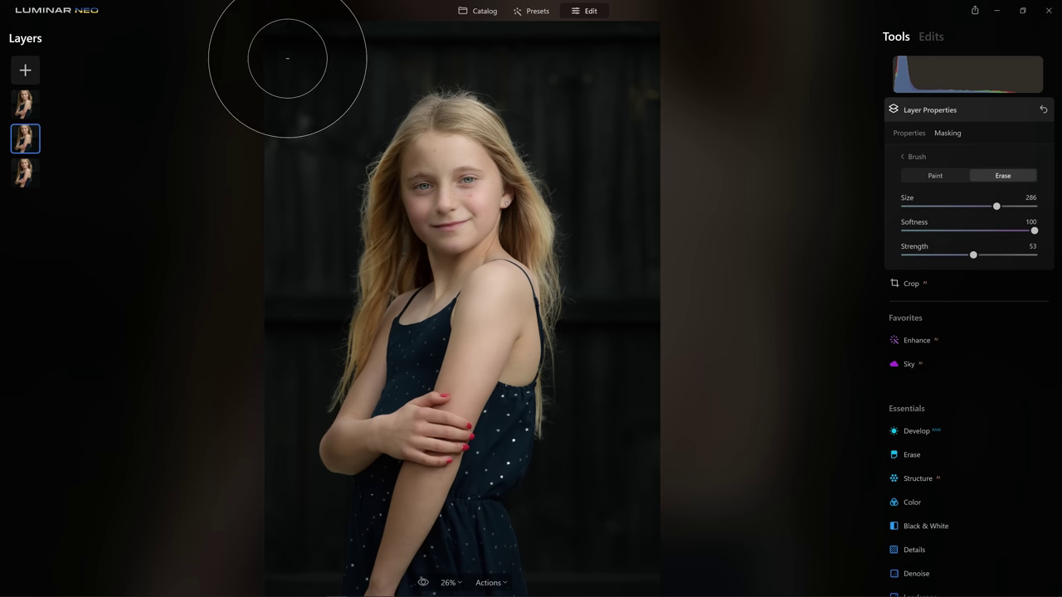
key(x)
mouse_move(287, 52)
mouse_down()
mouse_move(261, 237)
mouse_move(221, 379)
mouse_move(239, 564)
mouse_move(216, 401)
mouse_move(343, 2)
mouse_move(583, 19)
mouse_move(652, 268)
mouse_move(635, 595)
mouse_up()
mouse_move(656, 235)
mouse_down()
mouse_move(631, 39)
mouse_move(308, 24)
mouse_move(194, 150)
mouse_move(280, 137)
mouse_move(224, 514)
mouse_up()
click(967, 111)
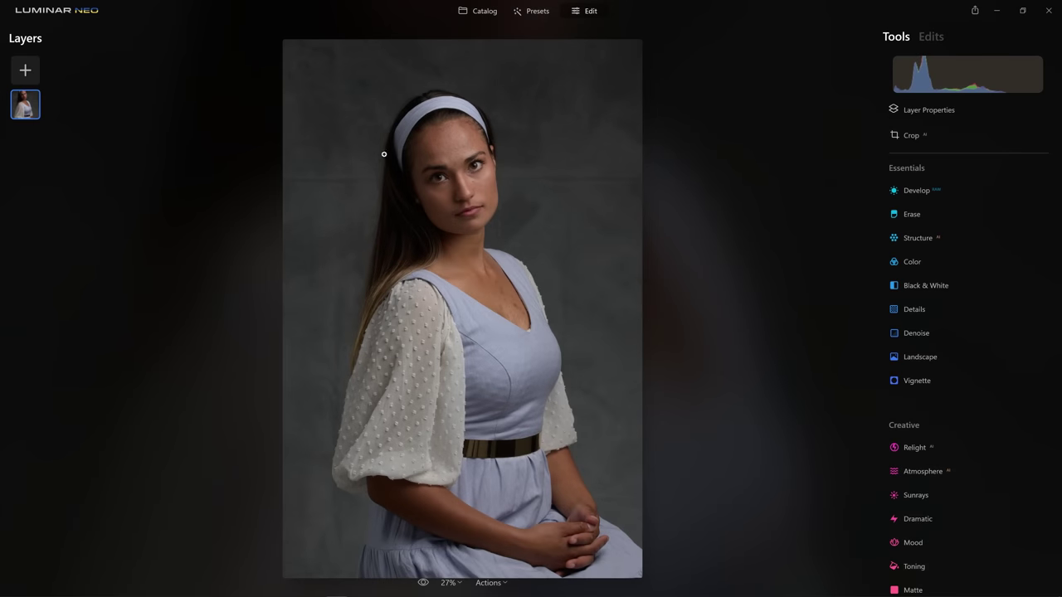
Step: Set the exposure of the portrait in the blue dress to 0.17 in Develop RAW
click(919, 191)
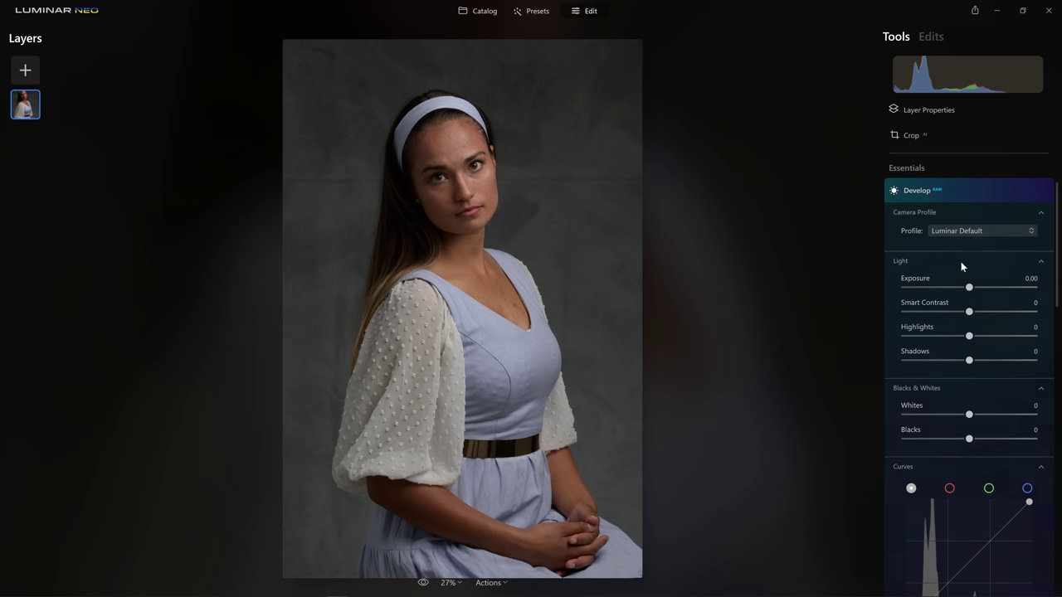
scroll(960, 349, down, 3)
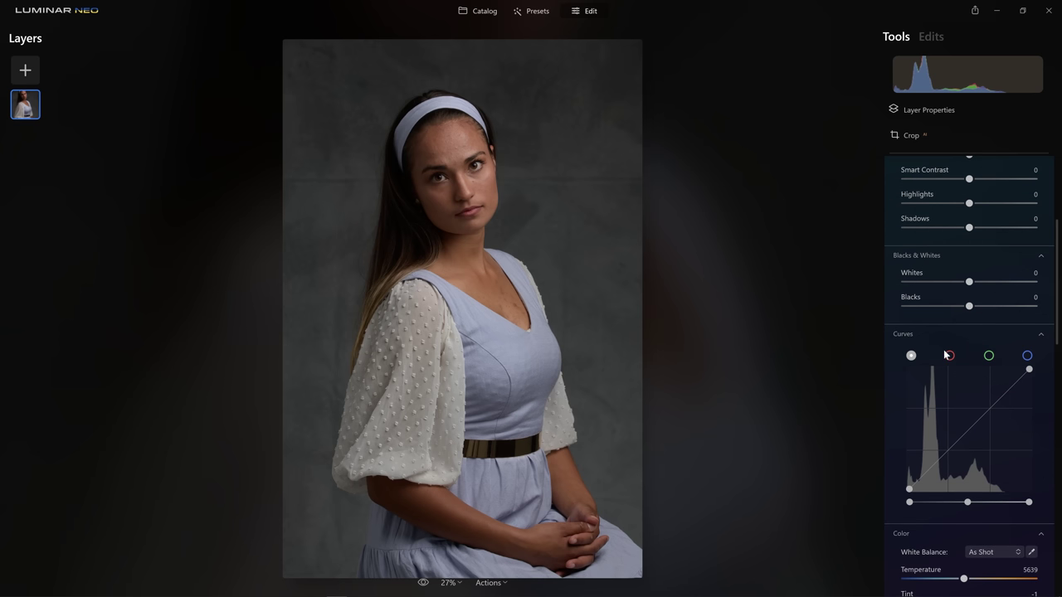
scroll(971, 302, up, 3)
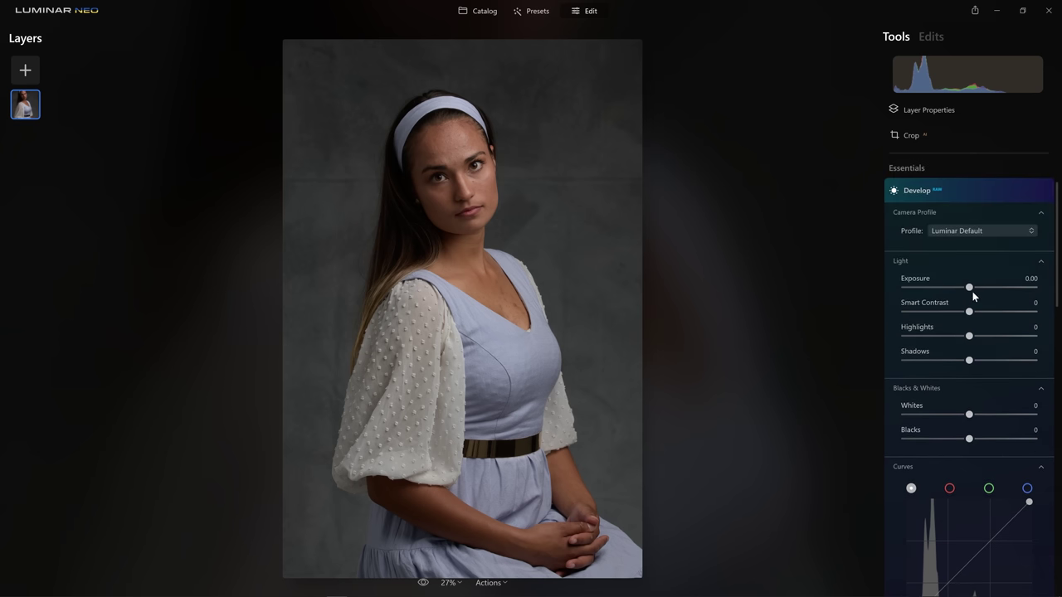
drag(970, 287, 973, 288)
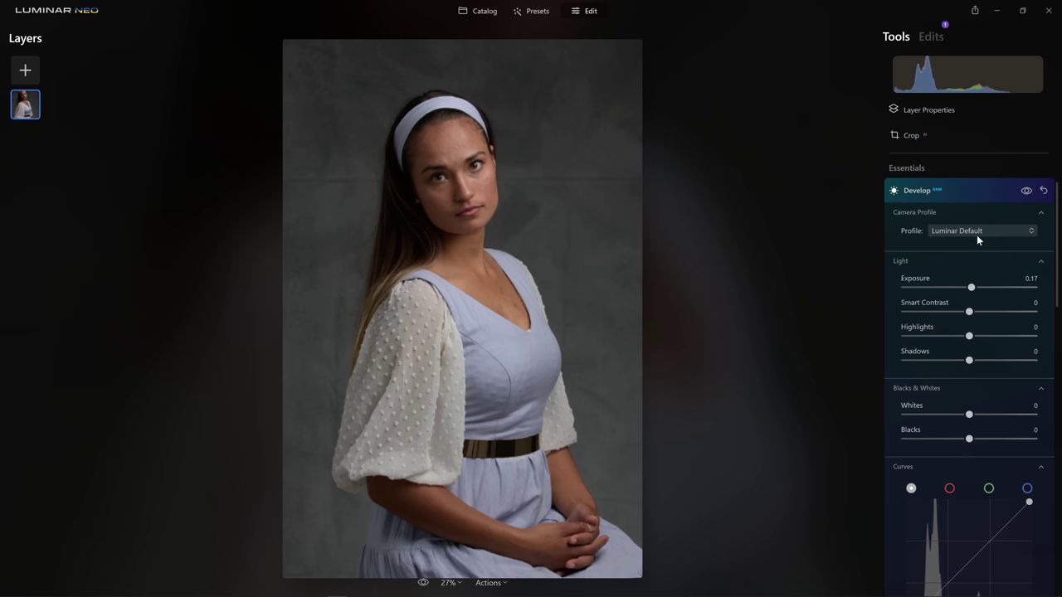
click(977, 191)
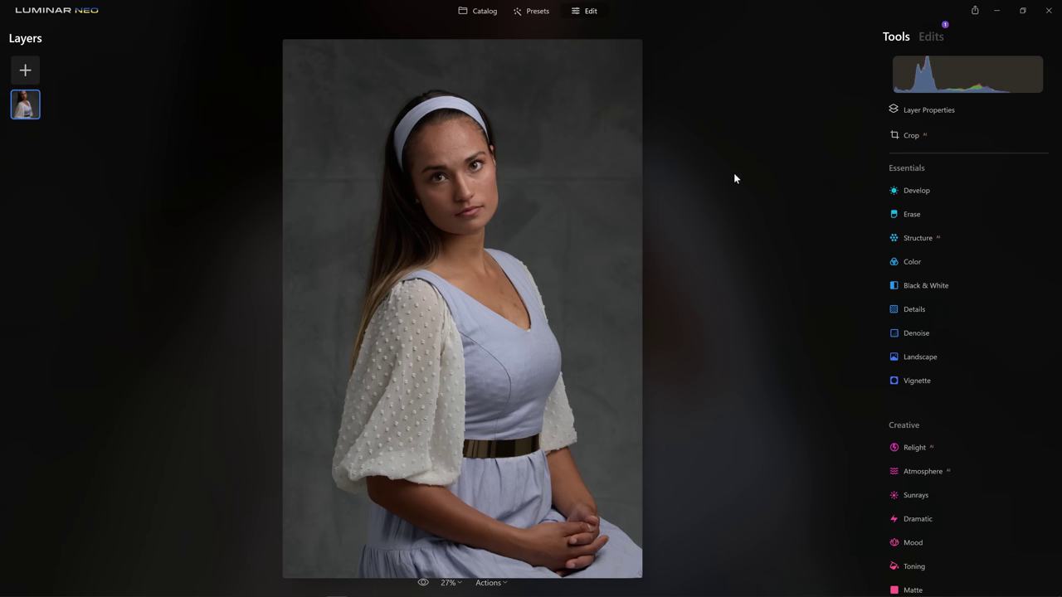
Step: Review the applied edits and available tools, and open Develop again to examine its Light, Blacks & Whites and Curves adjustments
click(931, 36)
click(897, 36)
scroll(953, 249, down, 6)
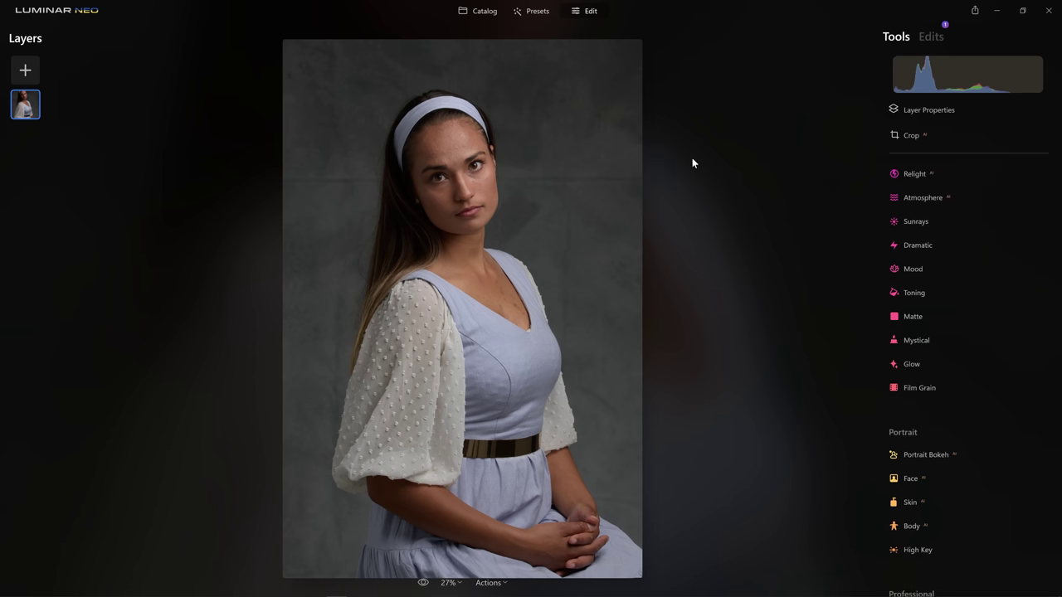
scroll(912, 263, up, 5)
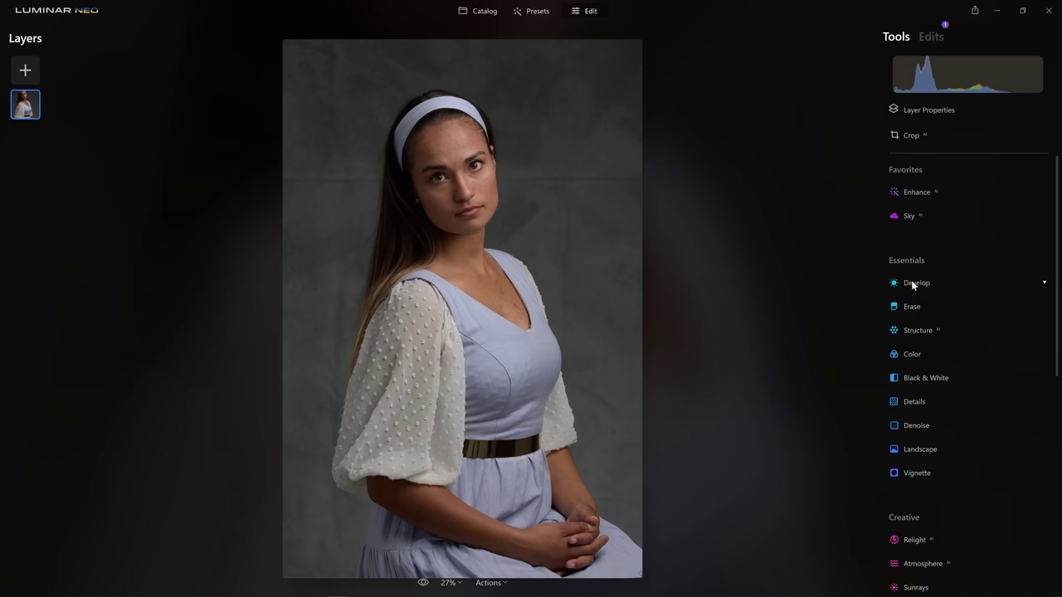
click(913, 283)
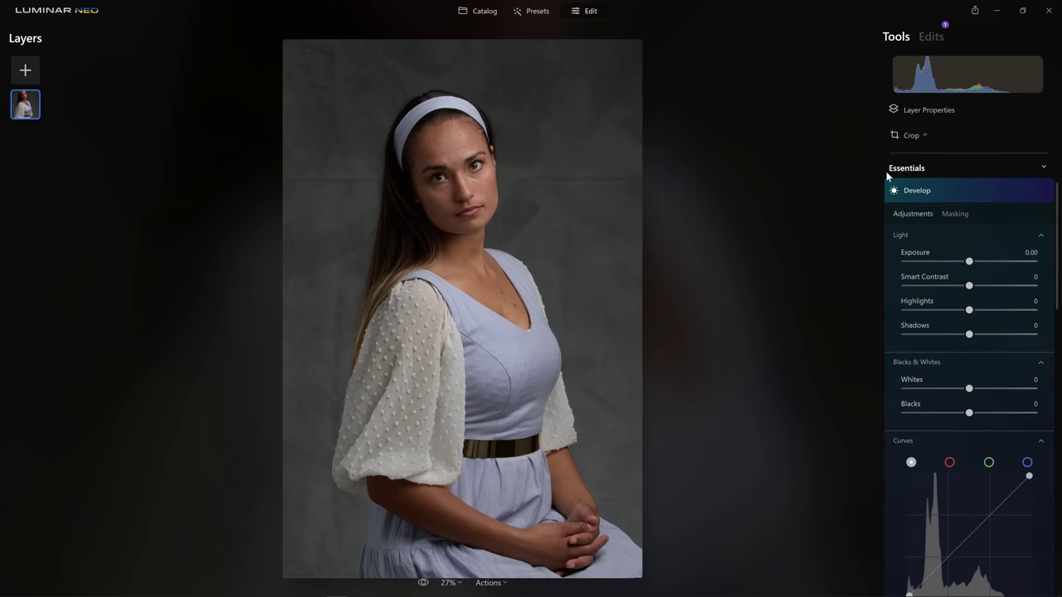
scroll(947, 258, up, 1)
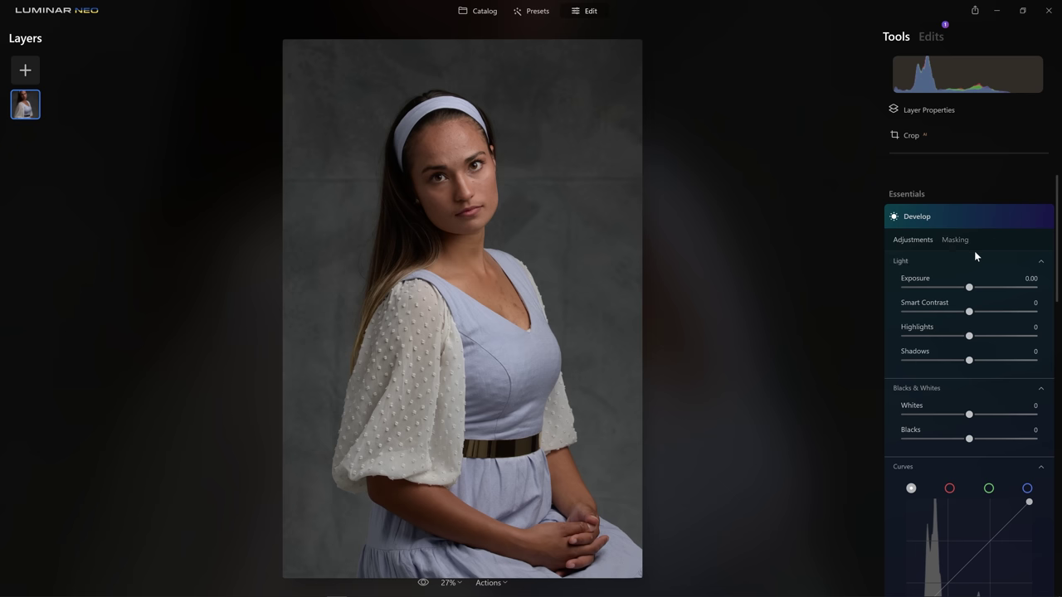
scroll(954, 257, down, 6)
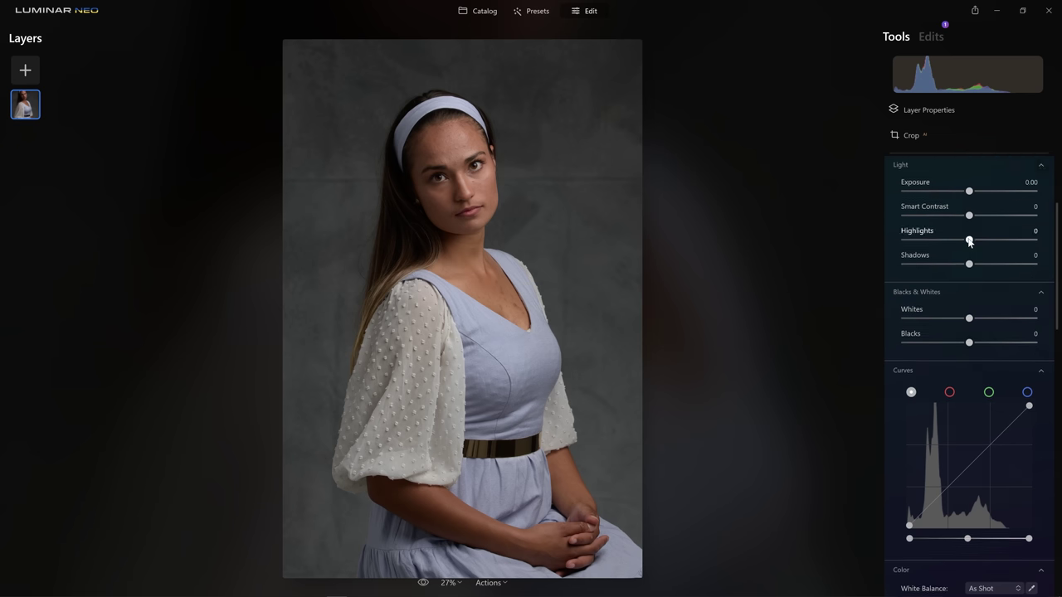
scroll(928, 277, up, 6)
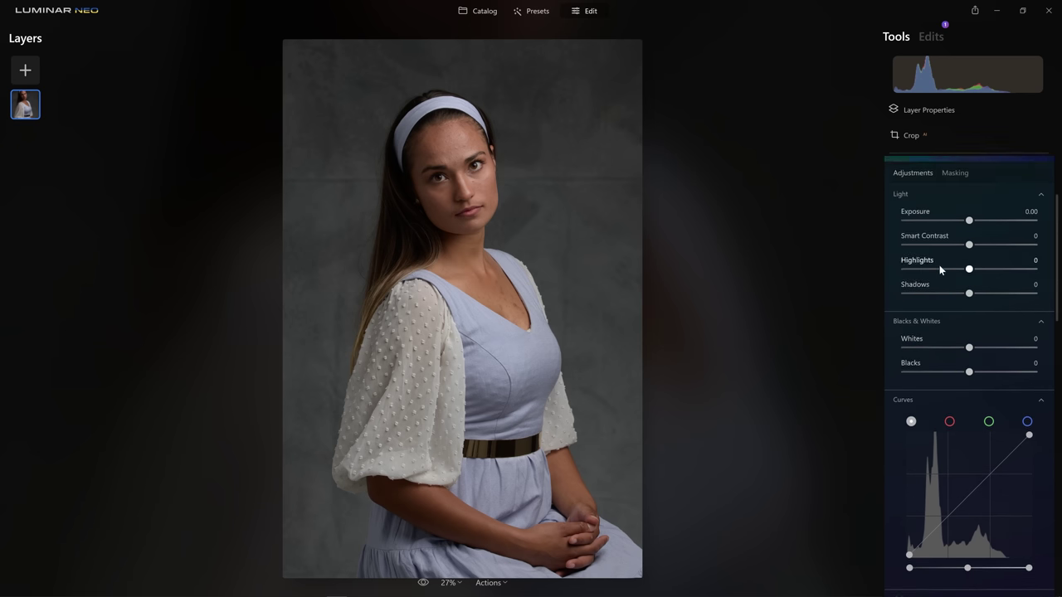
Step: Try an exposure of 1.11 in the second Develop adjustment and reset it to 0.00
drag(969, 287, 983, 293)
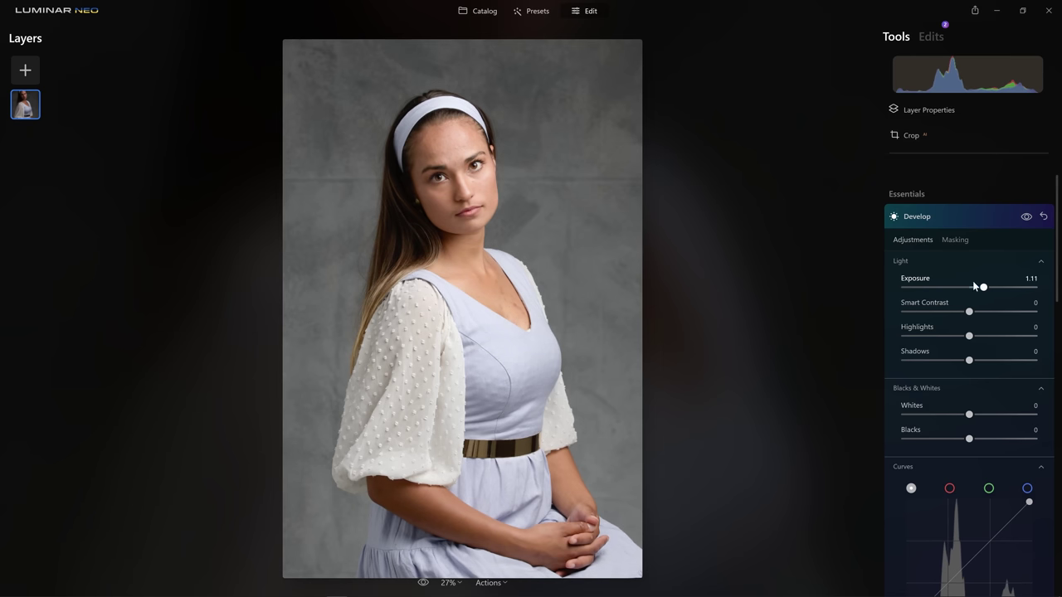
double_click(984, 287)
Step: Raise the midtones of the Develop RGB curve to brighten the portrait, and add an adjusted control point for the highlights
scroll(979, 286, down, 5)
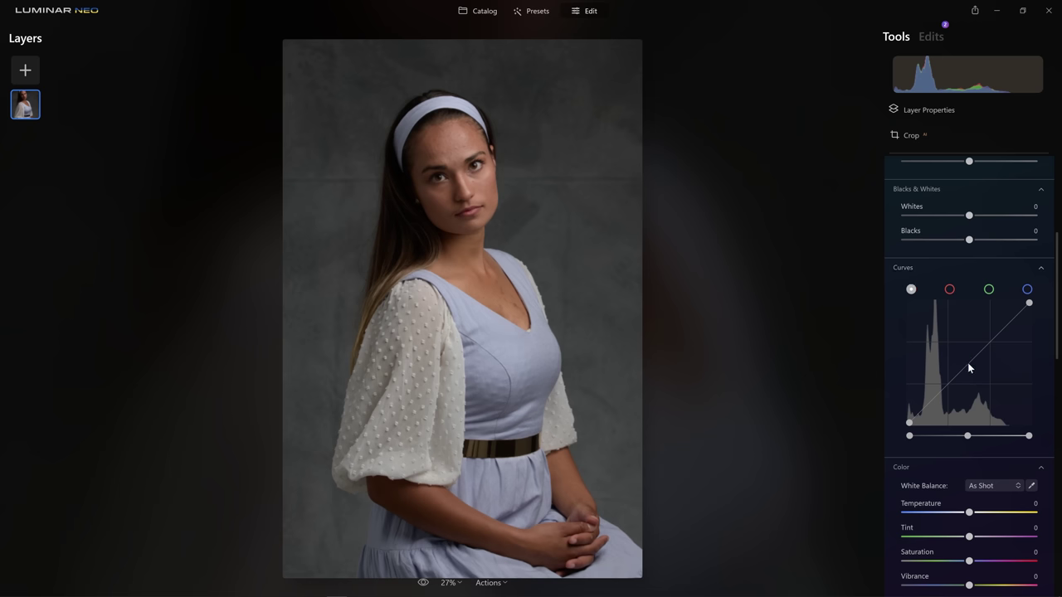
drag(968, 362, 953, 351)
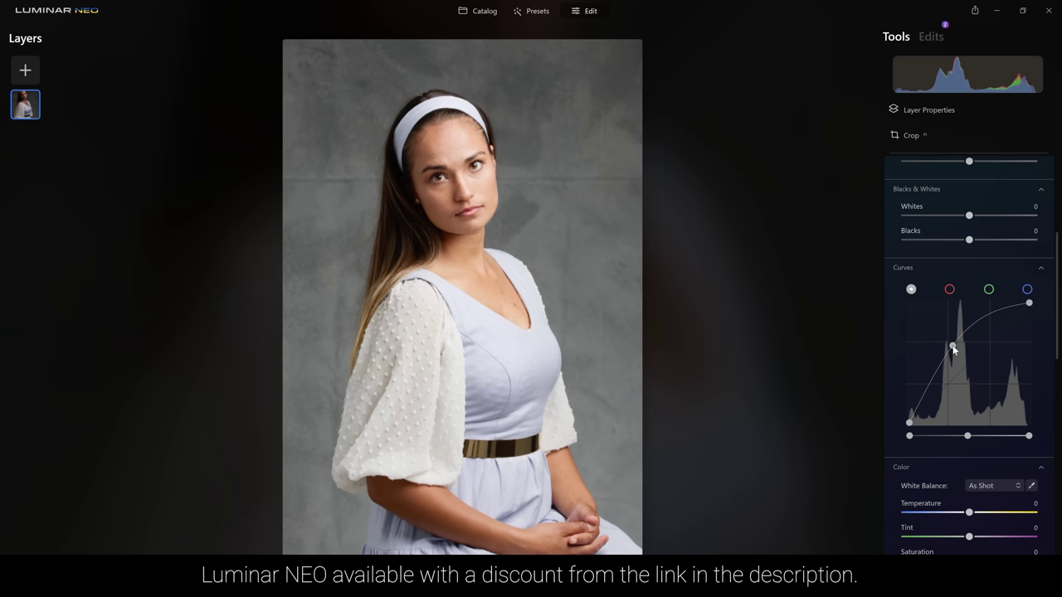
click(992, 316)
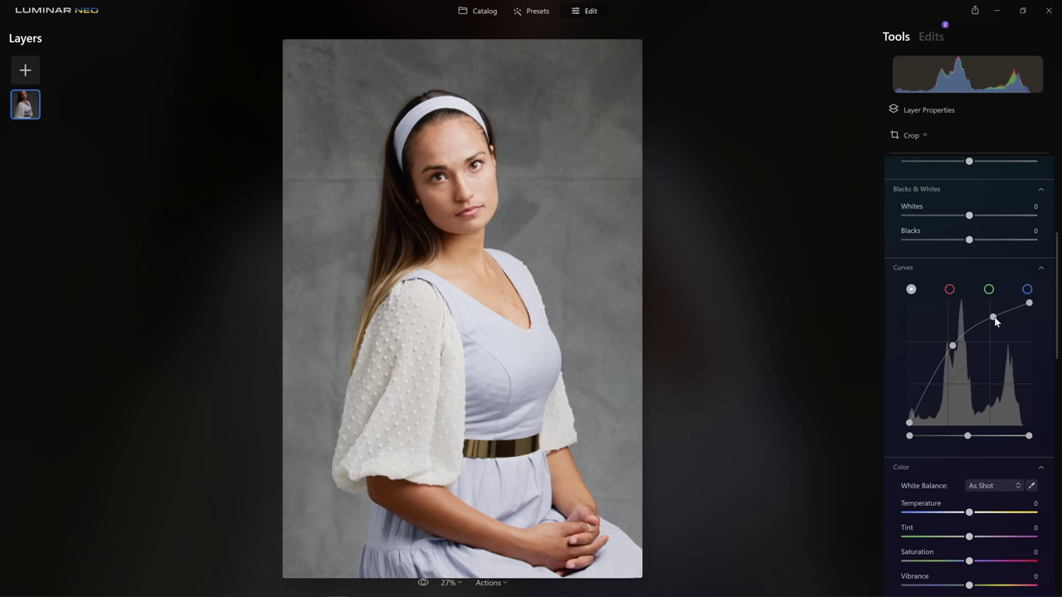
mouse_move(993, 316)
mouse_down()
mouse_move(992, 306)
mouse_move(1001, 340)
mouse_move(997, 315)
mouse_up()
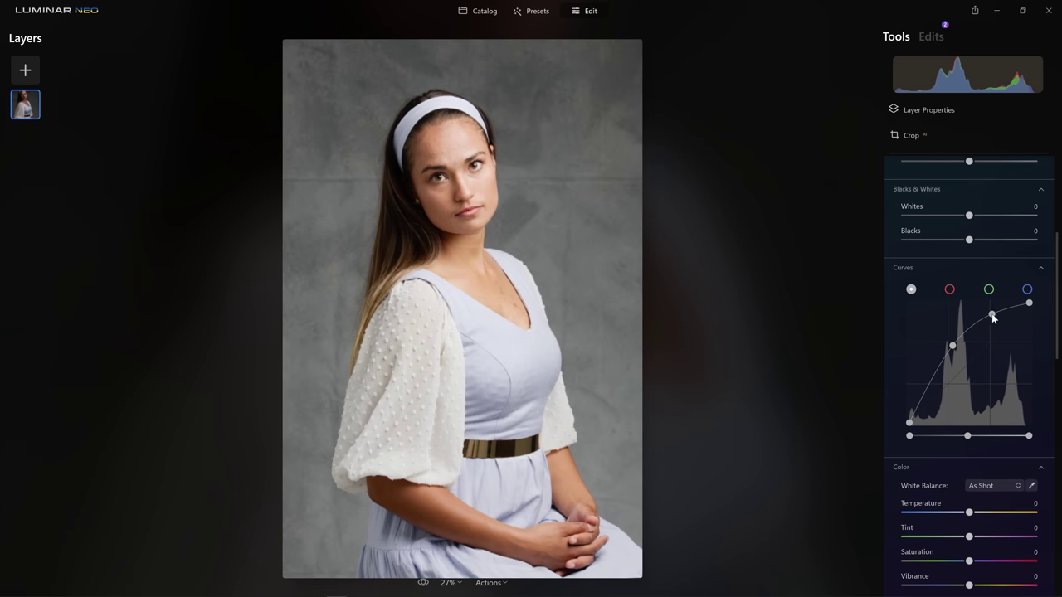
Step: Add a shadow point to the curve, lower the midtone point slightly, and adjust the shadow point to balance contrast
click(926, 391)
drag(927, 393, 925, 393)
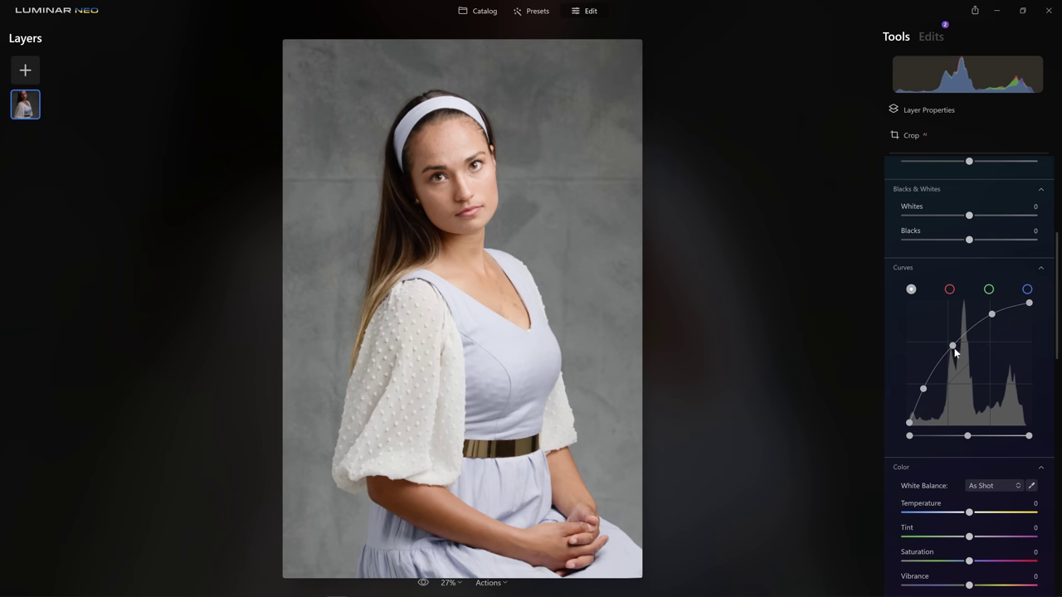
drag(954, 350, 954, 352)
drag(922, 389, 933, 390)
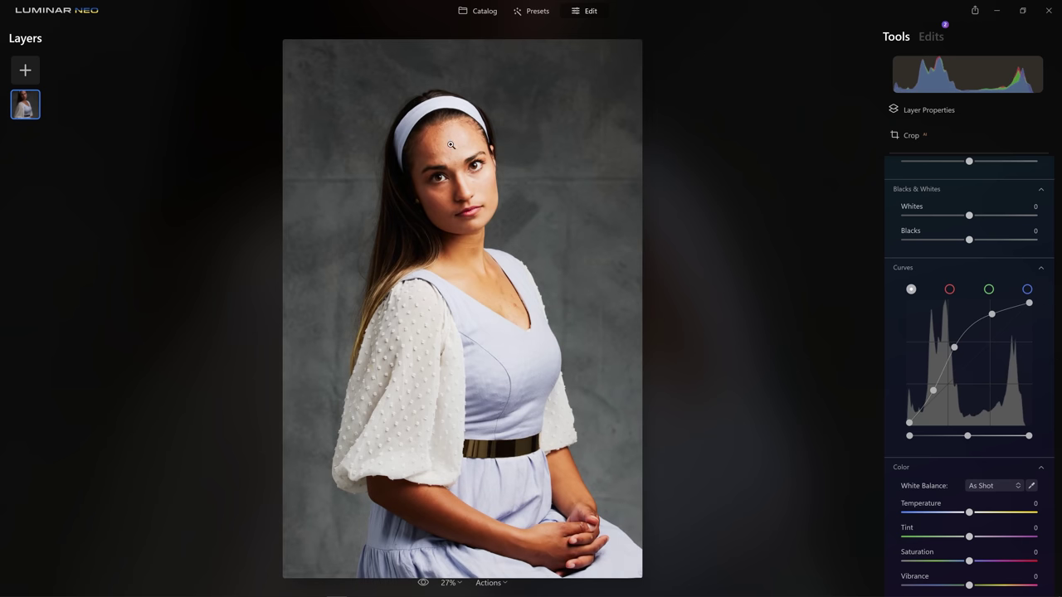
drag(934, 395, 927, 386)
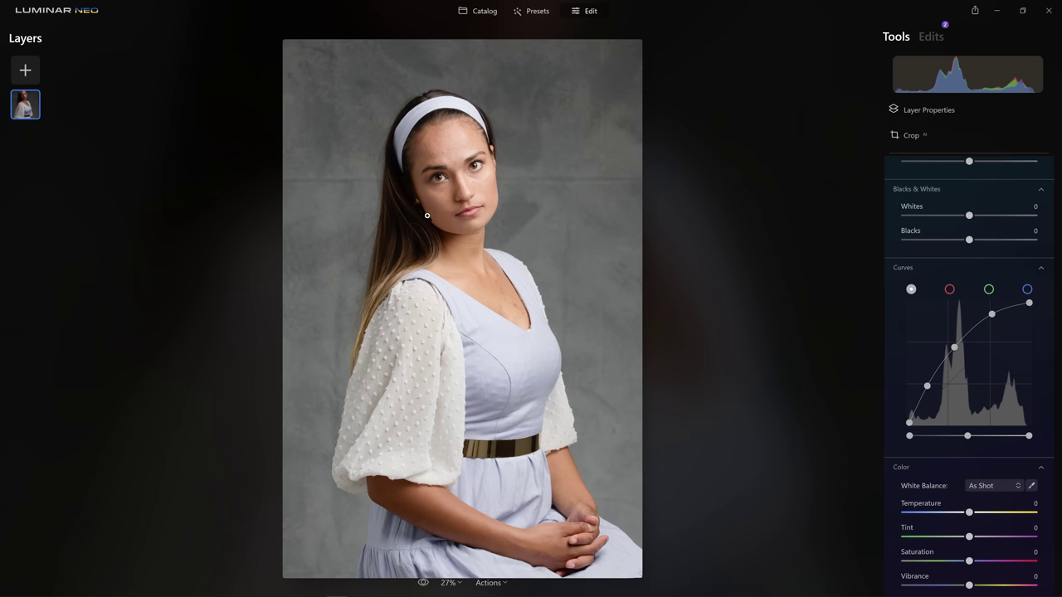
Step: Lift the portrait's dark tones by increasing Shadows in the Develop adjustment
scroll(931, 219, up, 5)
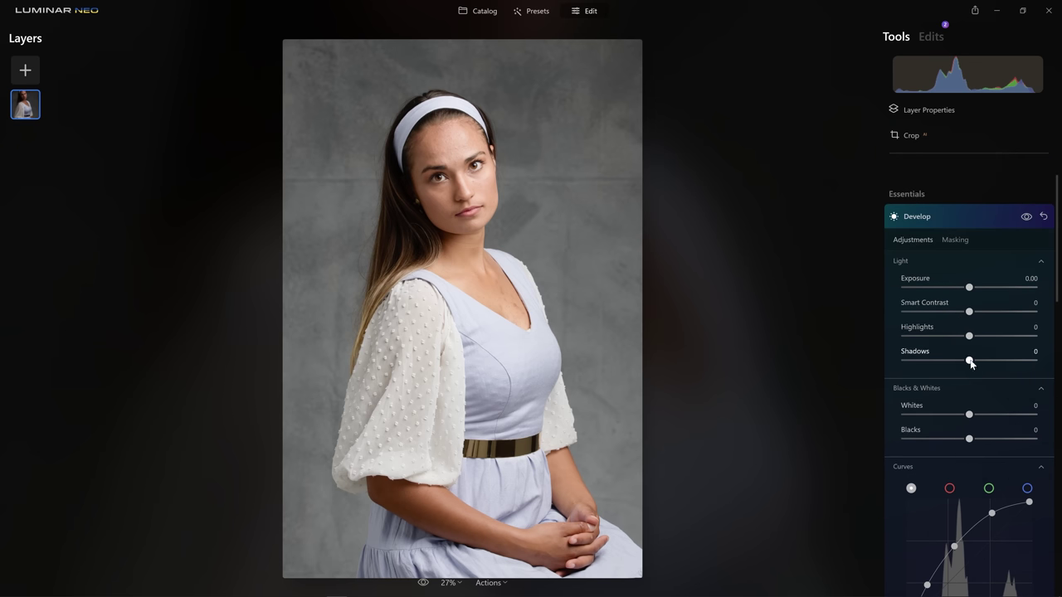
mouse_move(980, 362)
mouse_down()
mouse_move(1008, 366)
mouse_move(991, 366)
mouse_up()
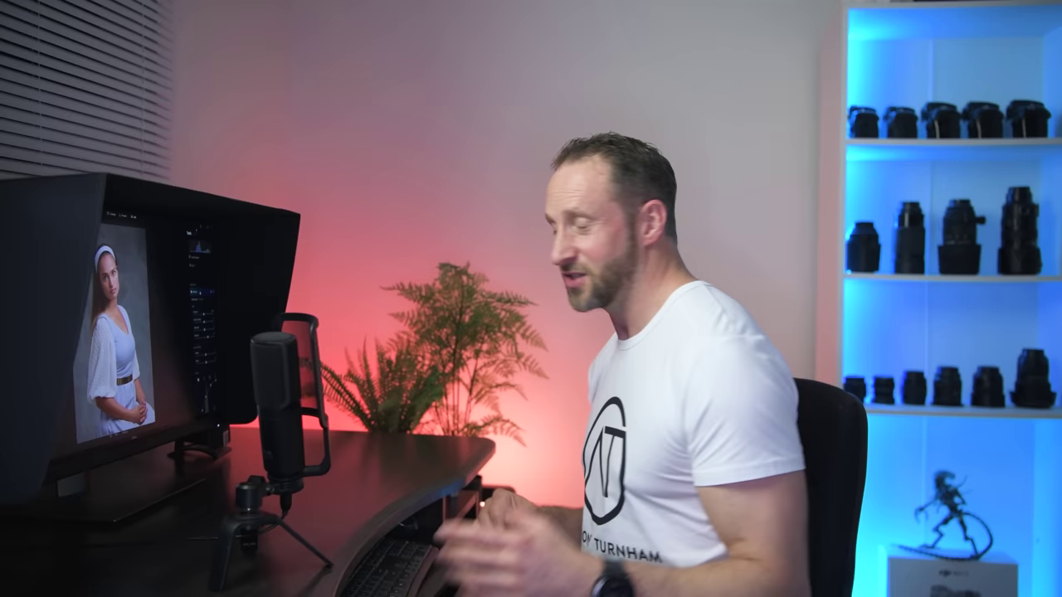